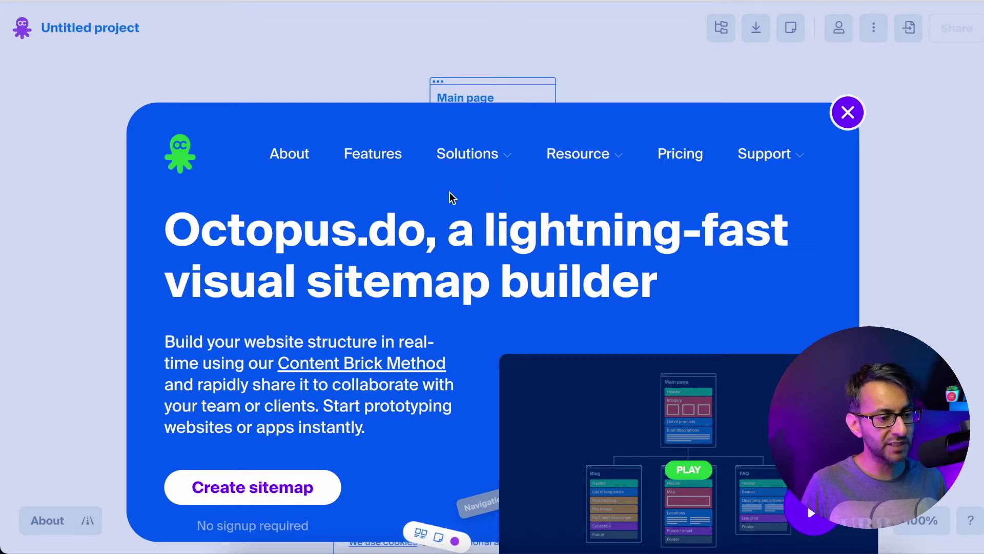
# Step: Open the Features page and jump to its Sitemap builder section
pyautogui.click(388, 165)
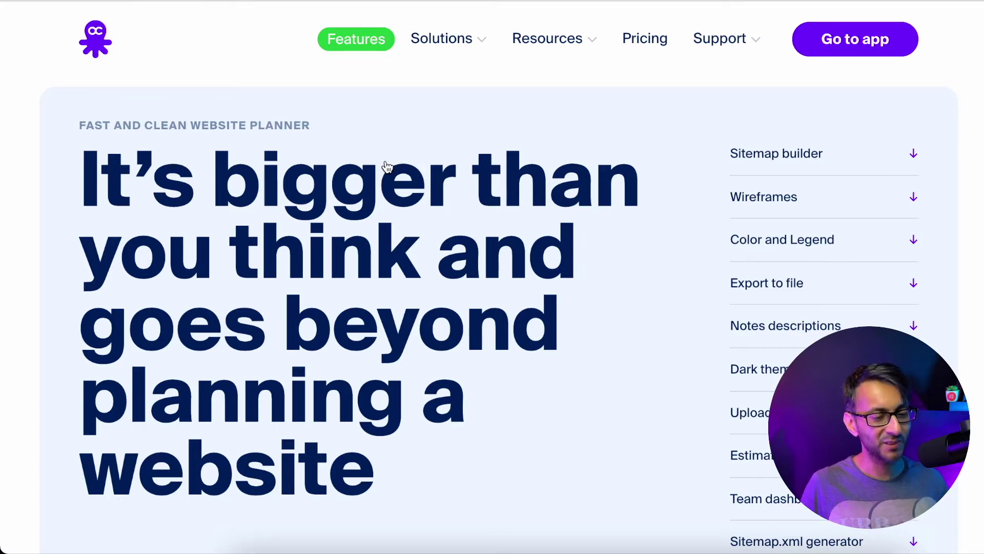
pyautogui.click(868, 163)
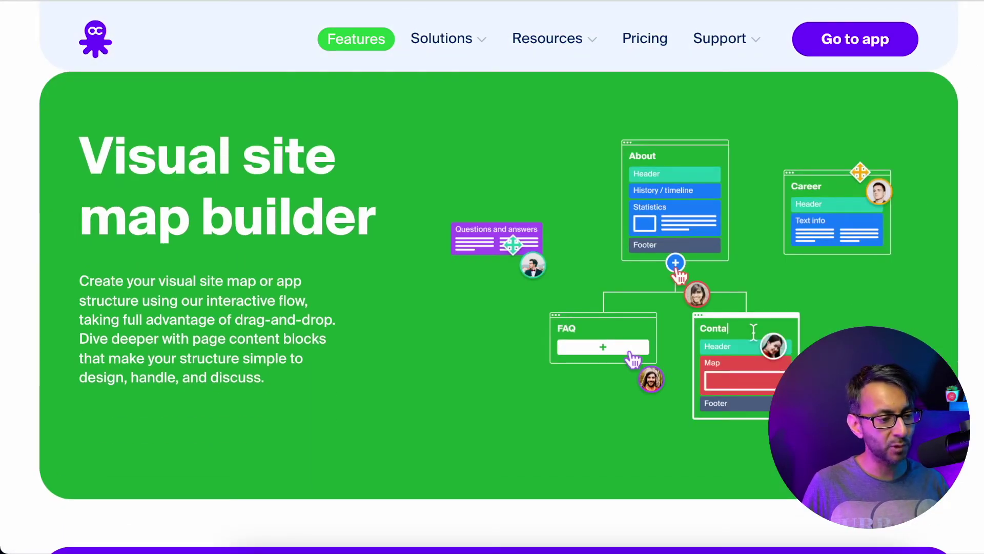
# Step: Scroll through the feature descriptions on the Features page
pyautogui.scroll(-10, 492, 288)
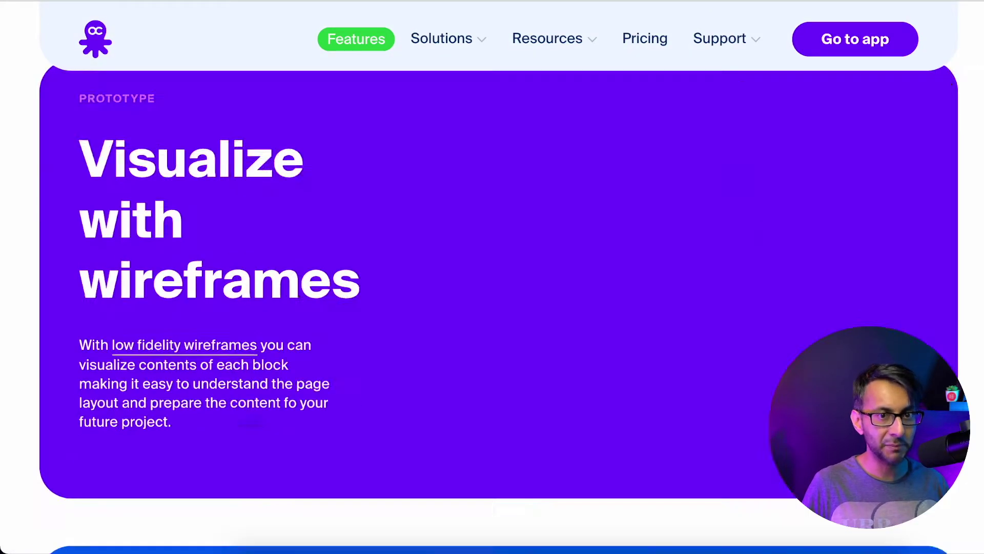
pyautogui.scroll(5, 492, 287)
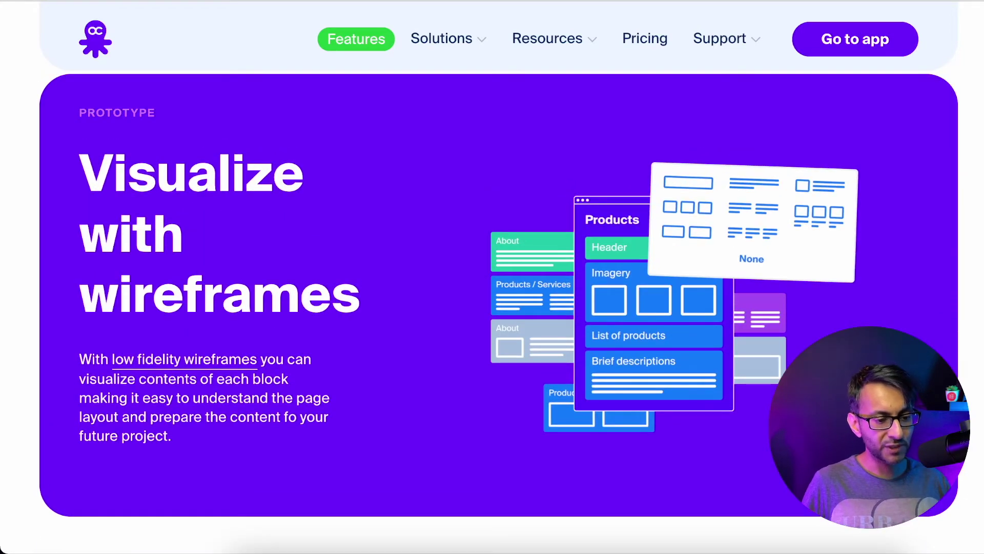
pyautogui.scroll(5, 492, 288)
pyautogui.scroll(-10, 492, 287)
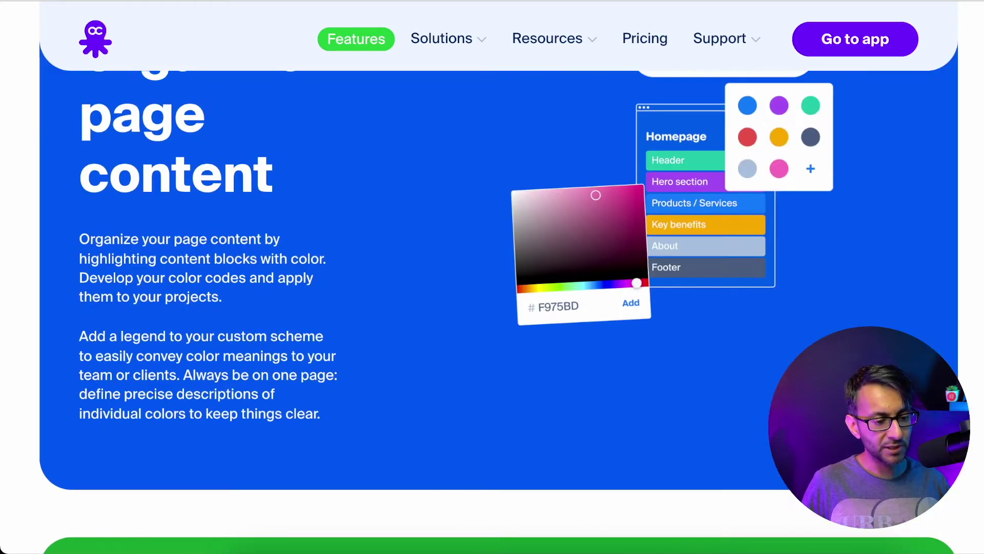
pyautogui.scroll(2, 492, 287)
pyautogui.scroll(-10, 493, 287)
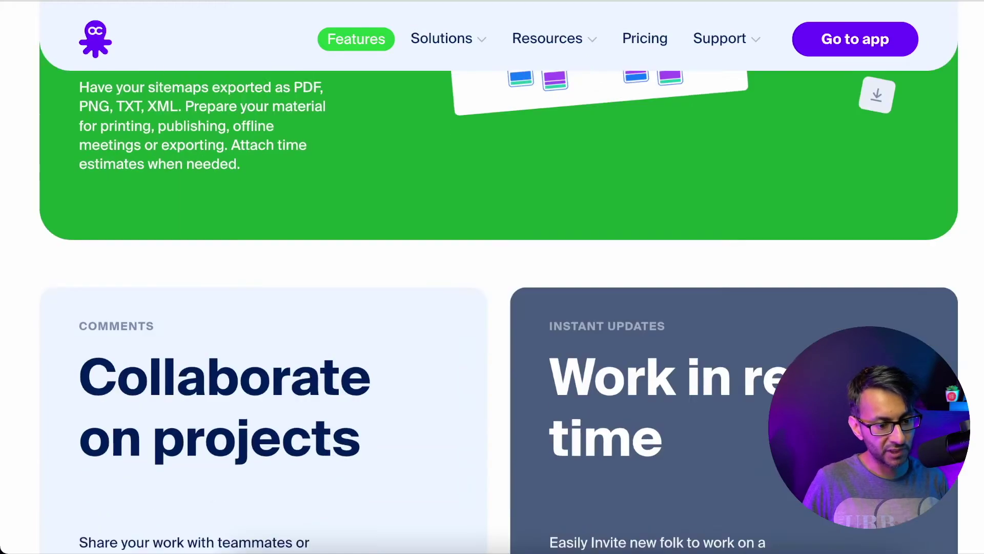
pyautogui.scroll(-3, 493, 307)
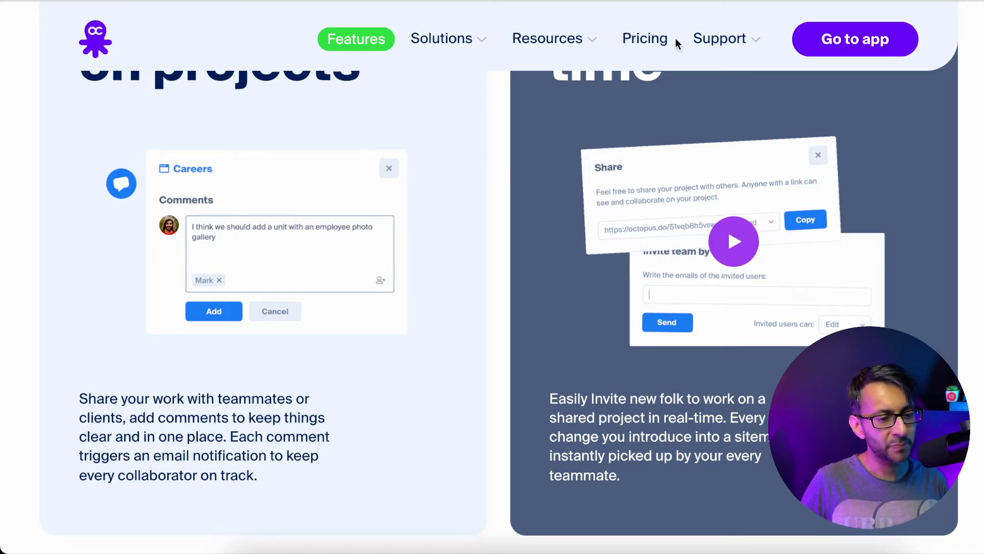
# Step: Open the Pricing page and scroll through the plans
pyautogui.click(641, 40)
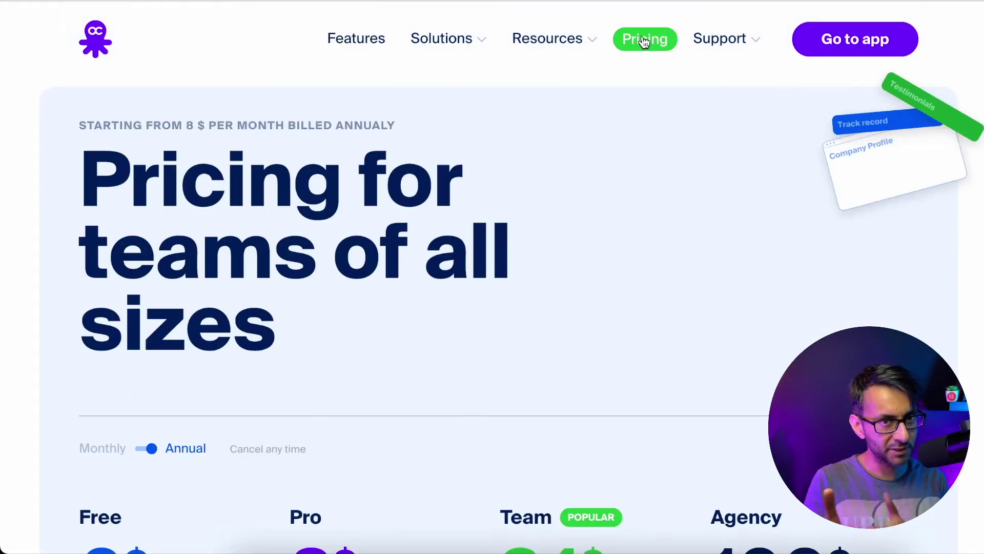
pyautogui.scroll(-7, 493, 307)
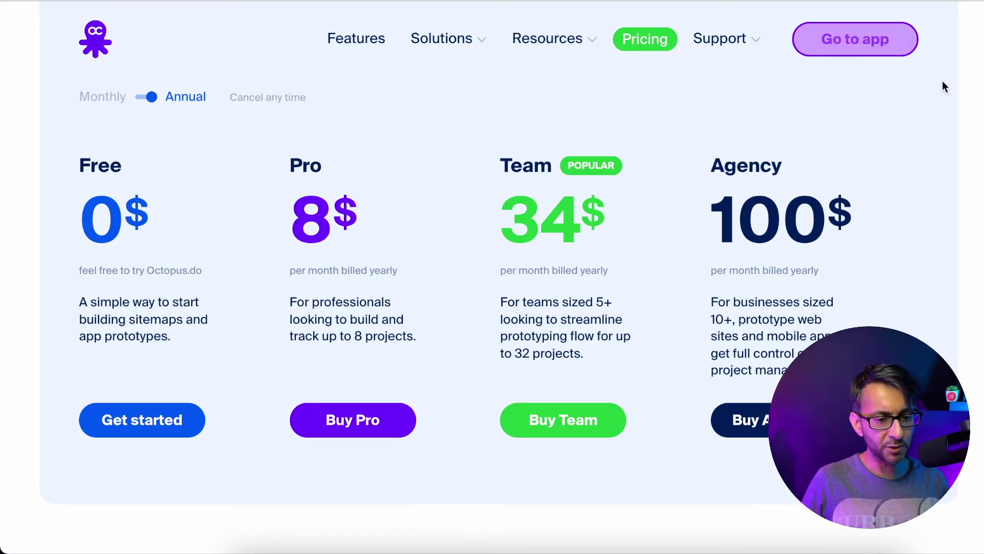
pyautogui.scroll(5, 967, 77)
pyautogui.scroll(3, 493, 277)
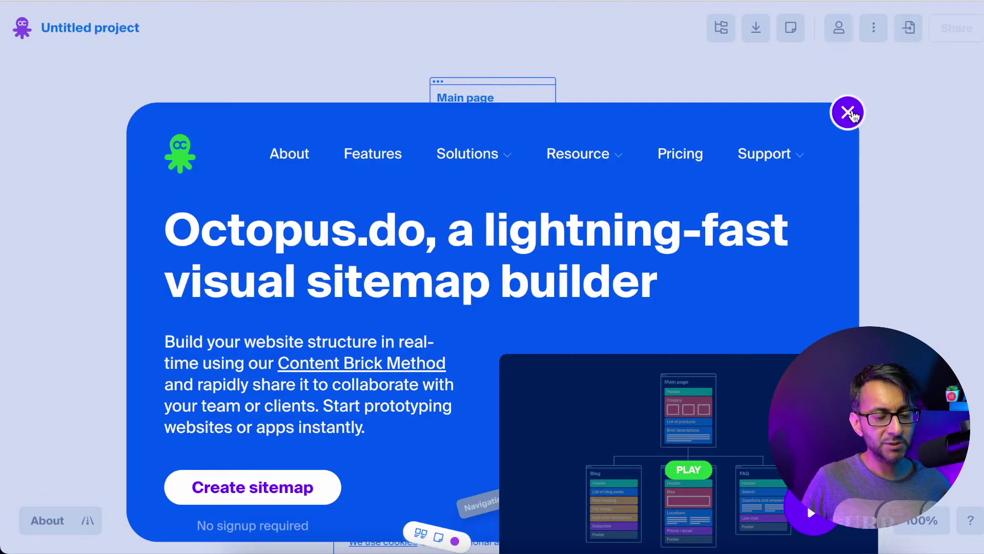
# Step: Close the welcome window to show the default sitemap canvas
pyautogui.click(849, 112)
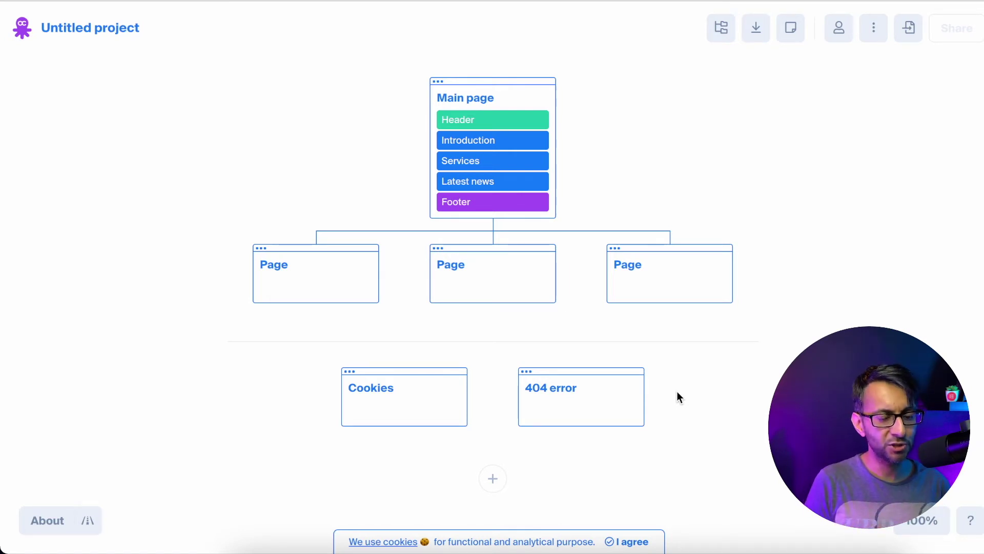
pyautogui.moveTo(585, 417)
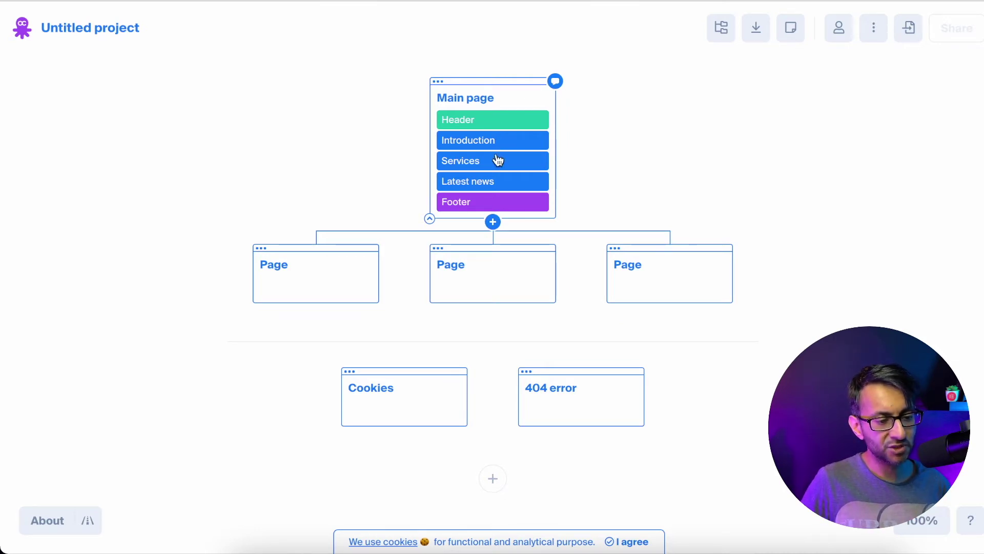
# Step: Delete the Latest news block and the extra fourth child page from Main page
pyautogui.click(496, 186)
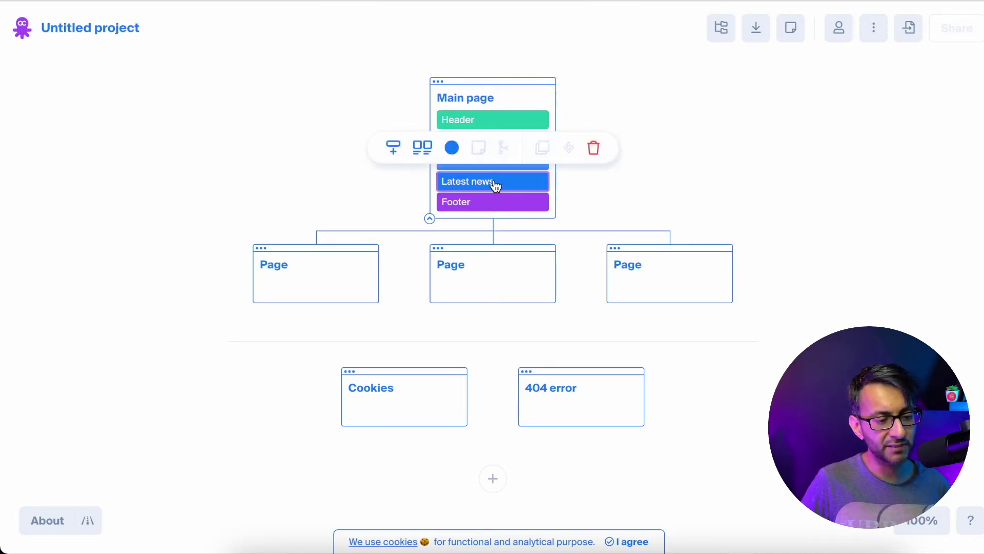
pyautogui.click(595, 149)
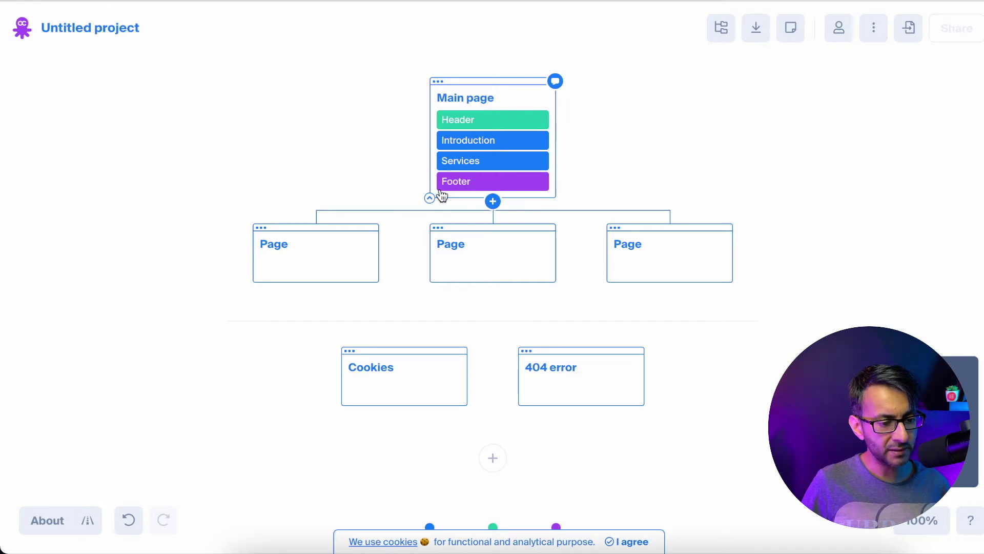
pyautogui.click(494, 203)
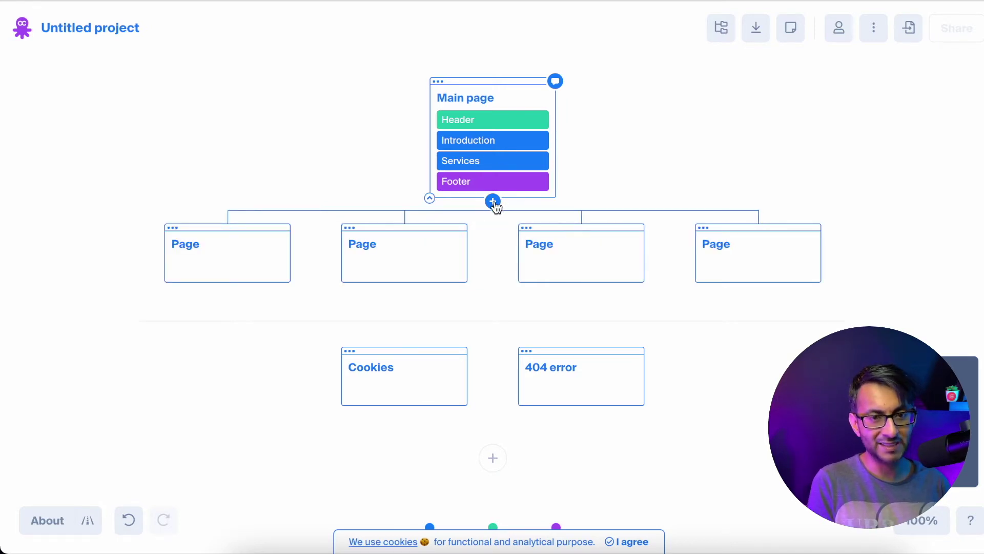
pyautogui.moveTo(520, 238)
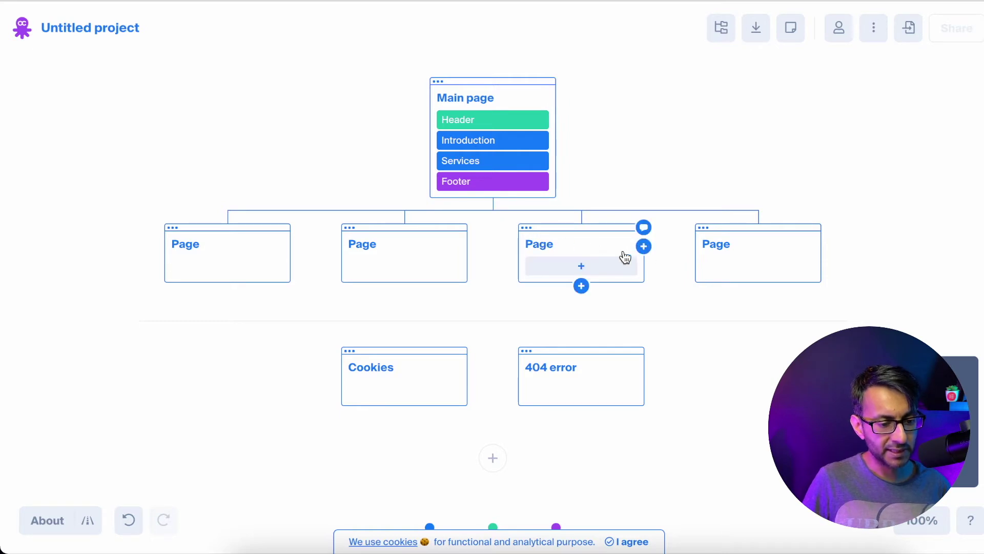
pyautogui.click(604, 249)
pyautogui.click(684, 193)
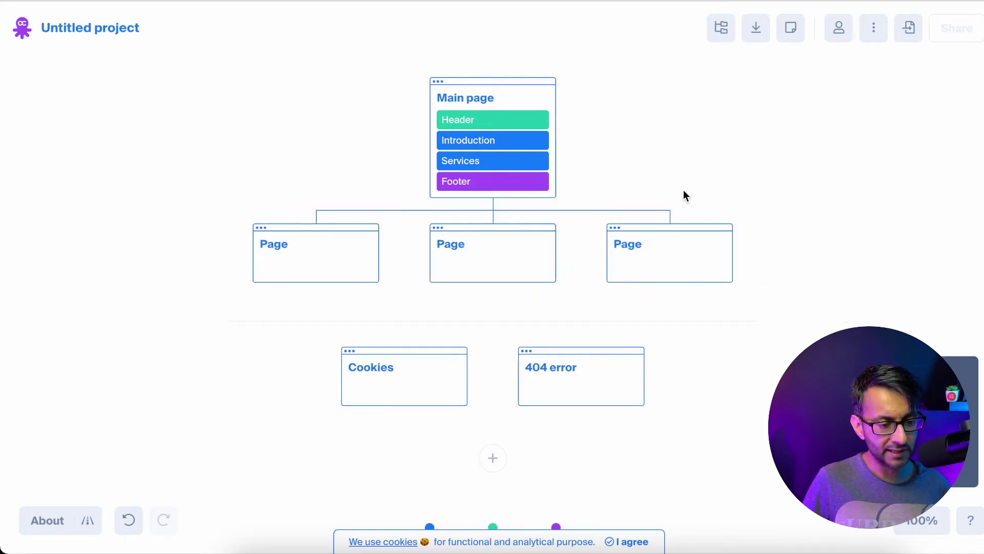
# Step: Remove a newly added unnamed block and the Services block from Main page
pyautogui.click(494, 104)
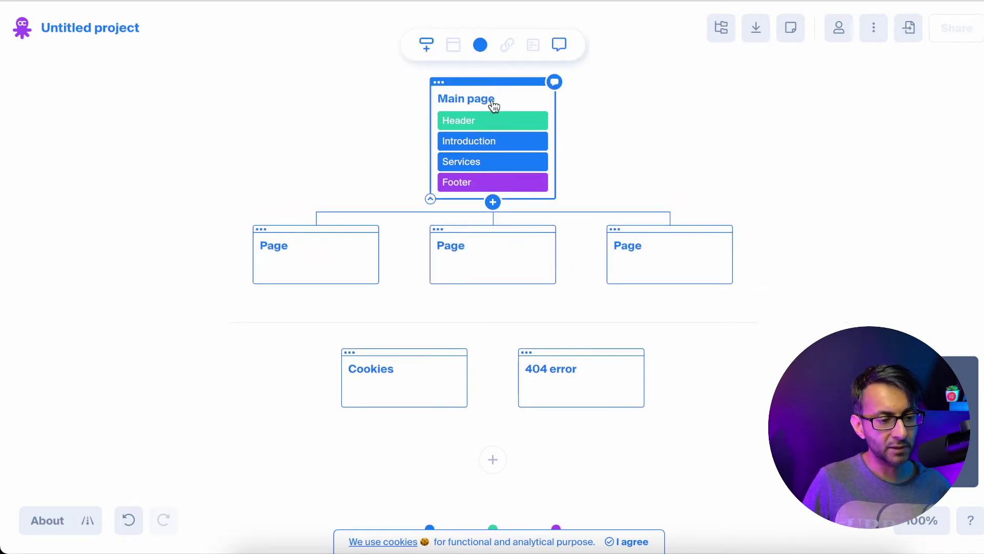
pyautogui.click(426, 45)
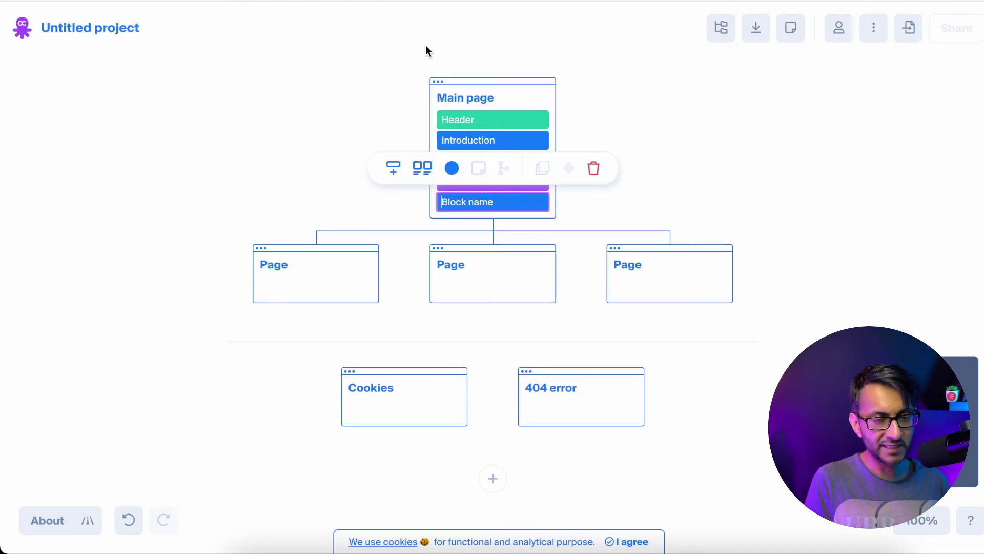
pyautogui.click(594, 172)
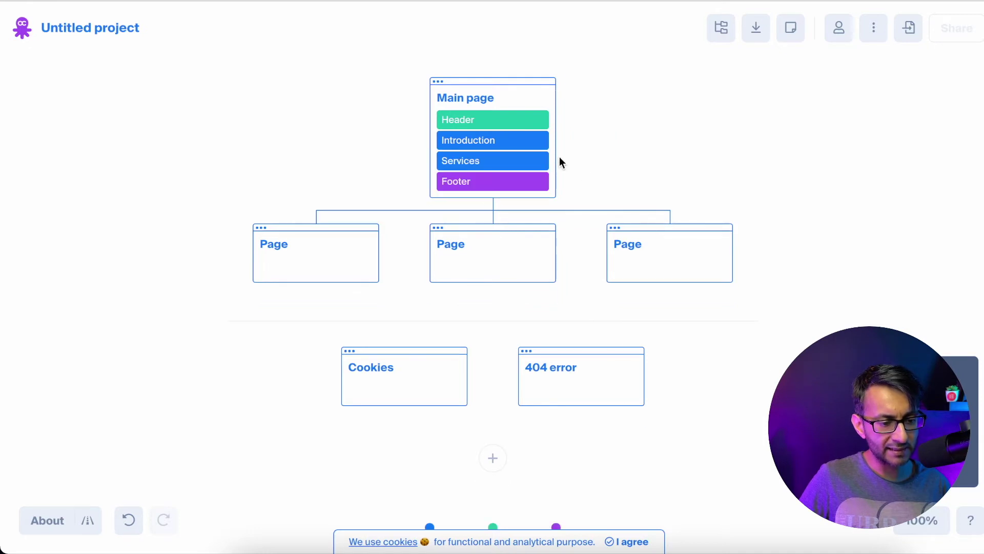
pyautogui.click(523, 167)
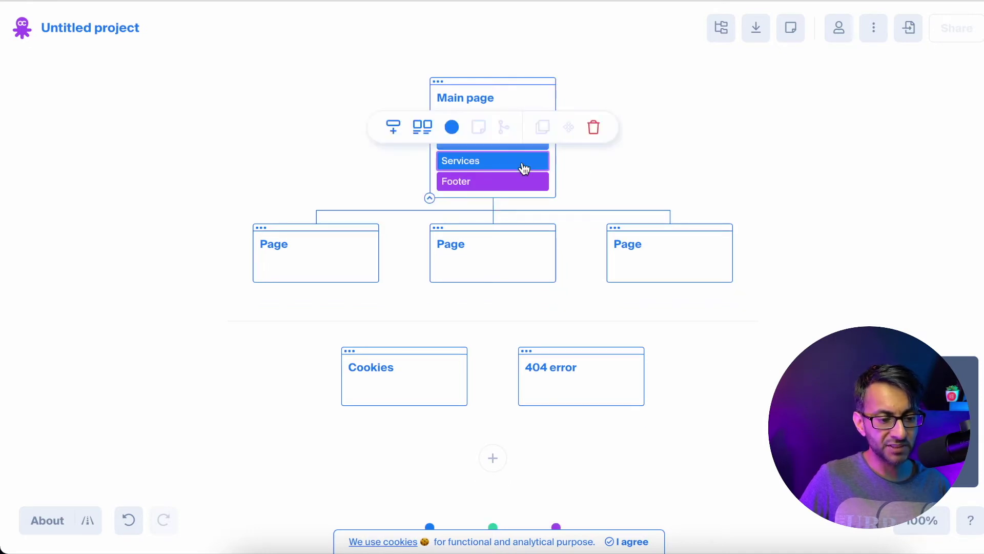
pyautogui.click(590, 131)
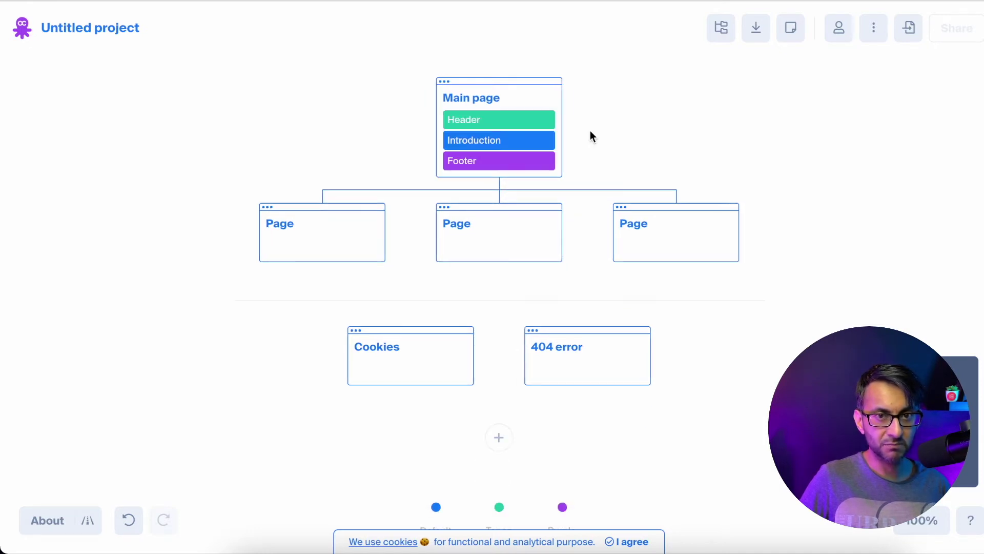
# Step: Add a block named 'Testimonials' to Main page and drag it above Footer
pyautogui.click(477, 104)
pyautogui.click(435, 51)
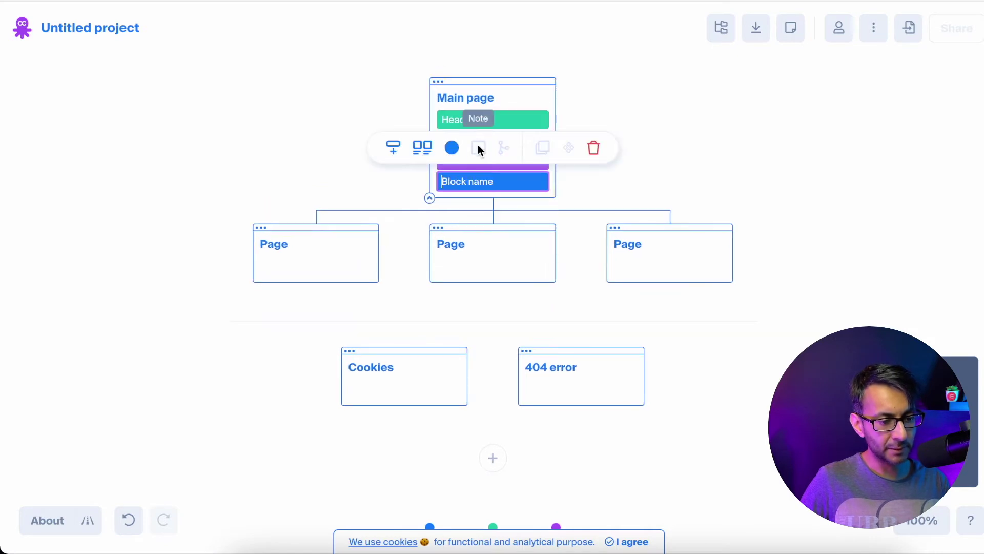
pyautogui.click(471, 175)
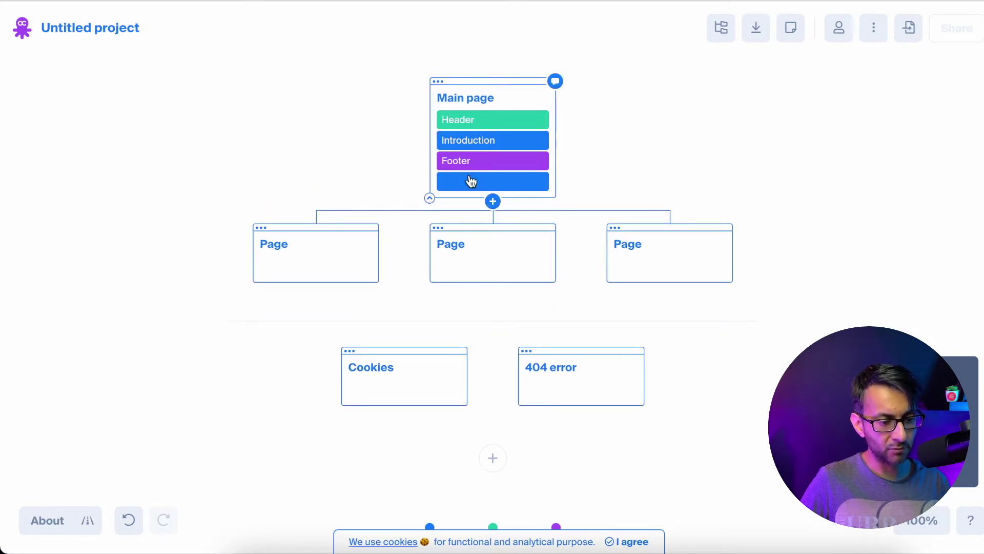
pyautogui.click(471, 182)
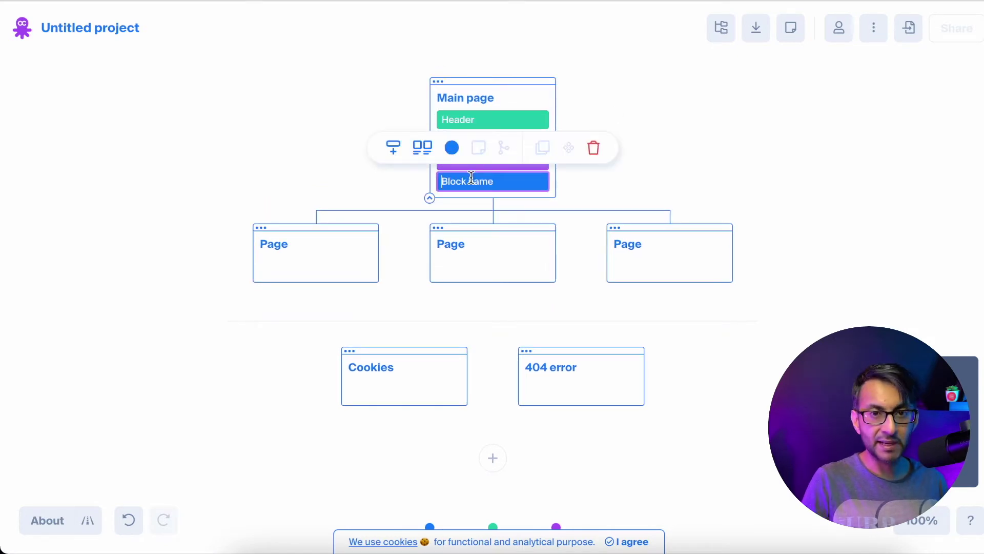
pyautogui.write('Test')
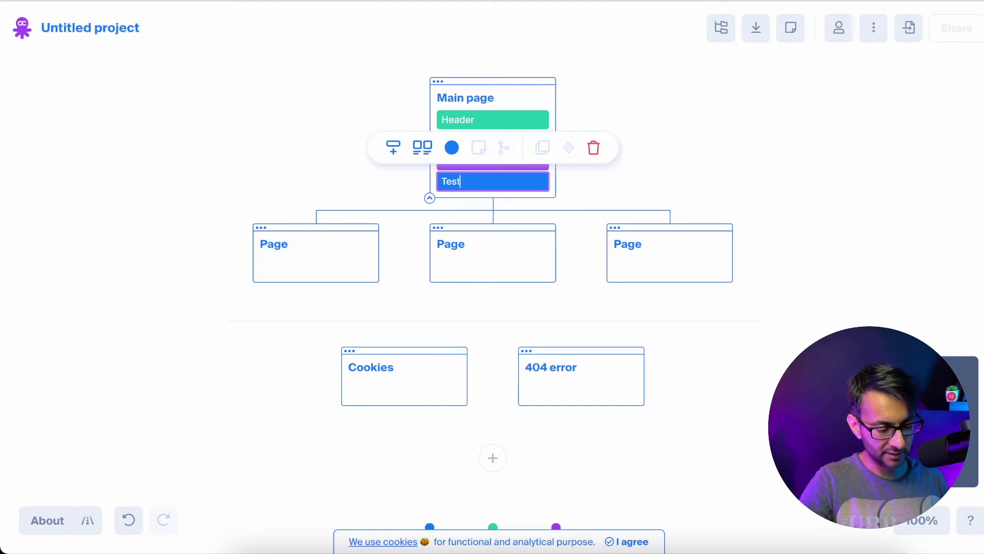
pyautogui.write('imonials')
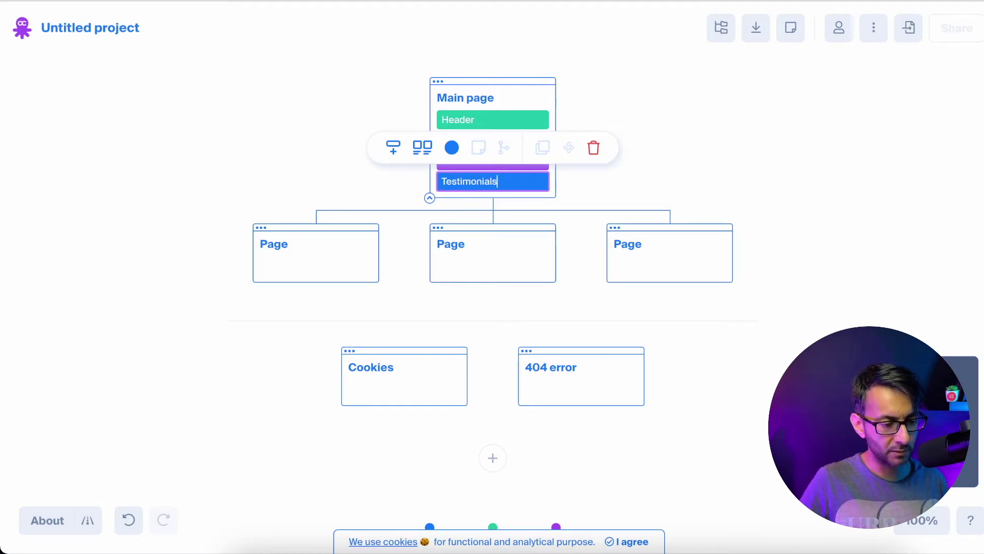
pyautogui.click(607, 171)
pyautogui.click(468, 182)
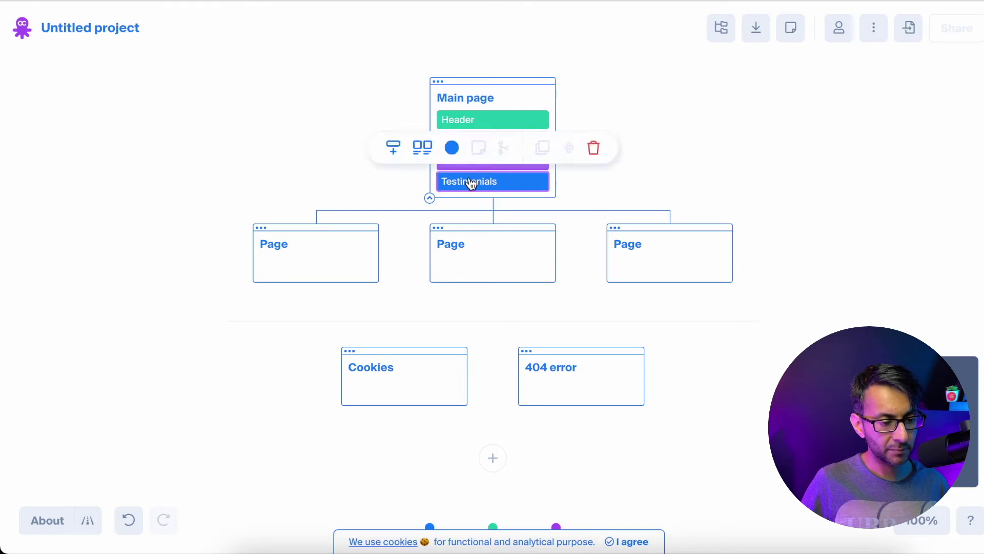
pyautogui.moveTo(509, 188); pyautogui.dragTo(508, 156)
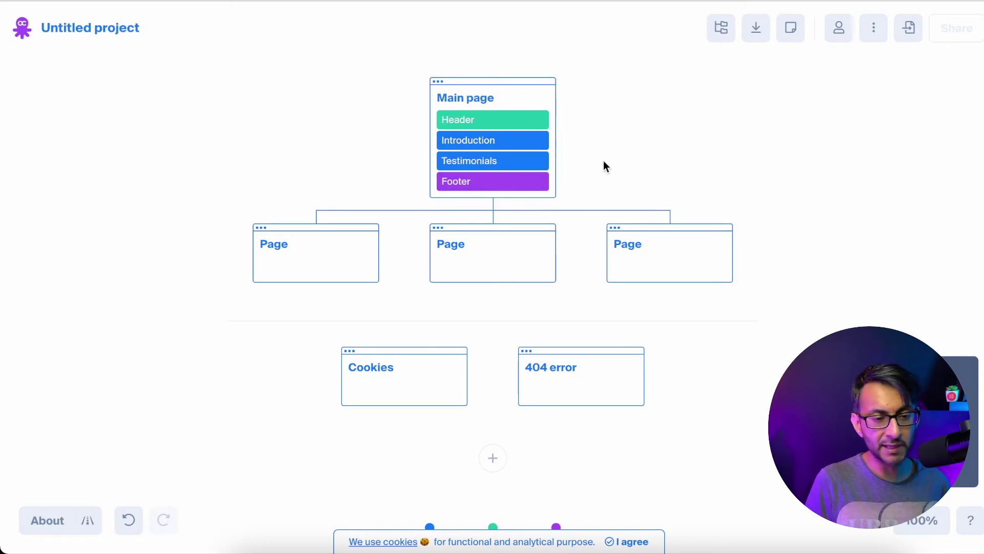
# Step: Color the Testimonials block purple
pyautogui.click(509, 167)
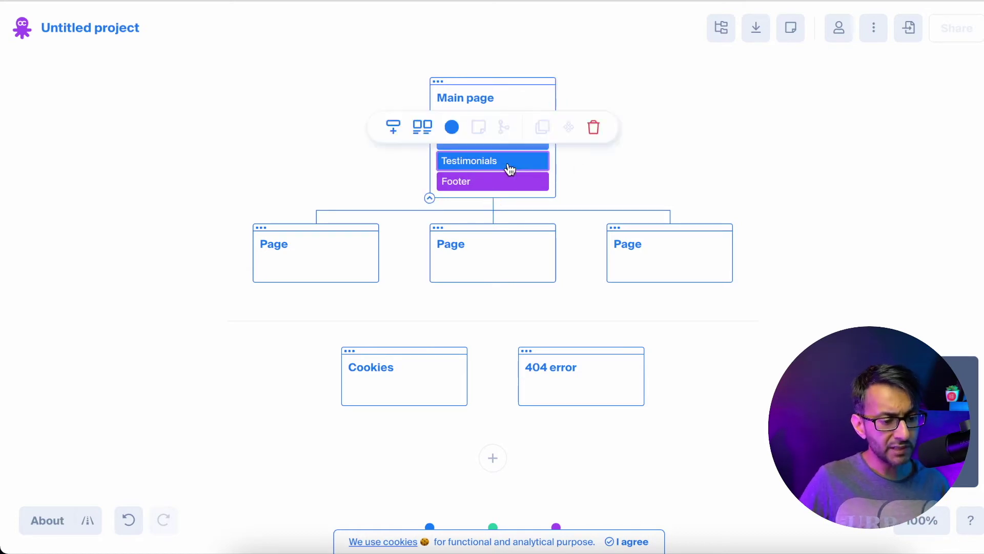
pyautogui.click(461, 133)
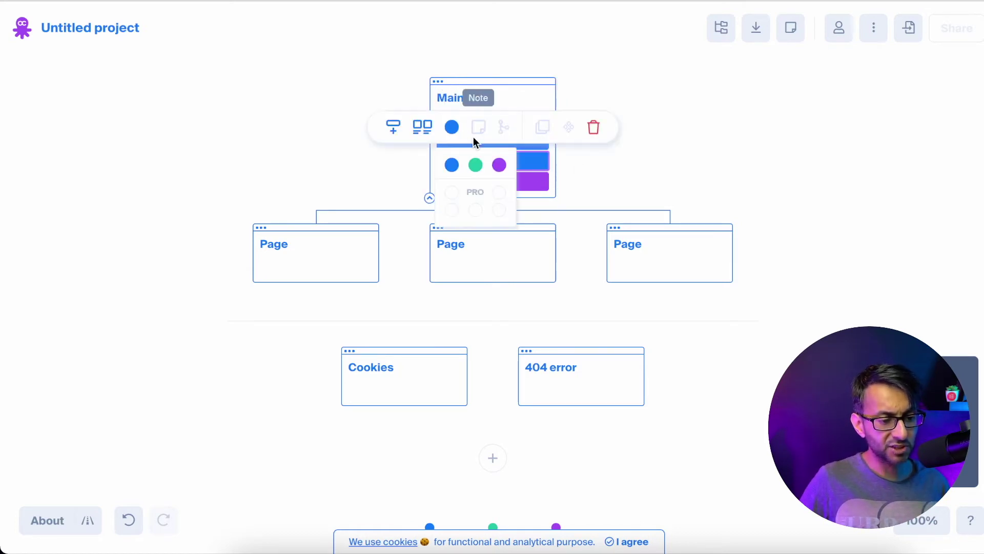
pyautogui.click(500, 165)
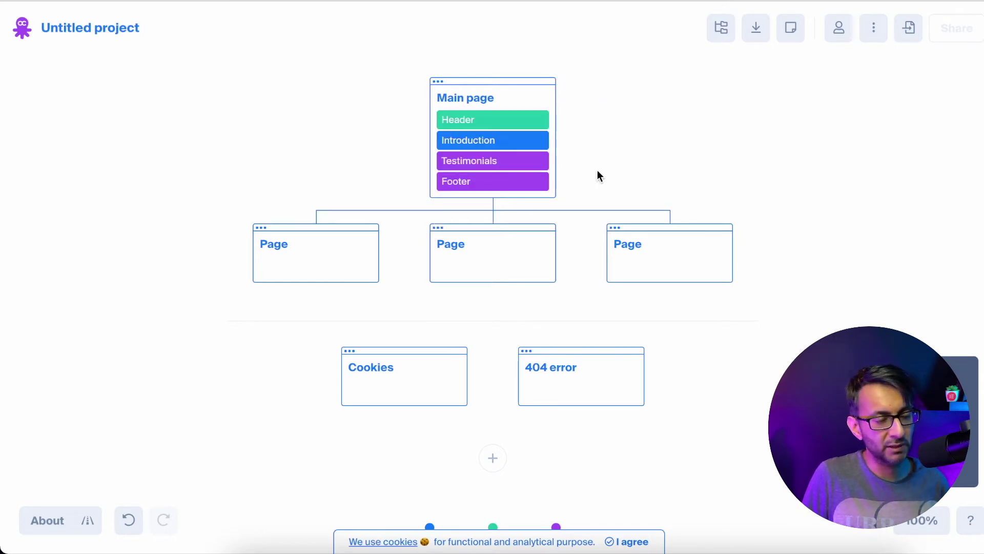
# Step: Delete the Footer block from Main page
pyautogui.moveTo(510, 200)
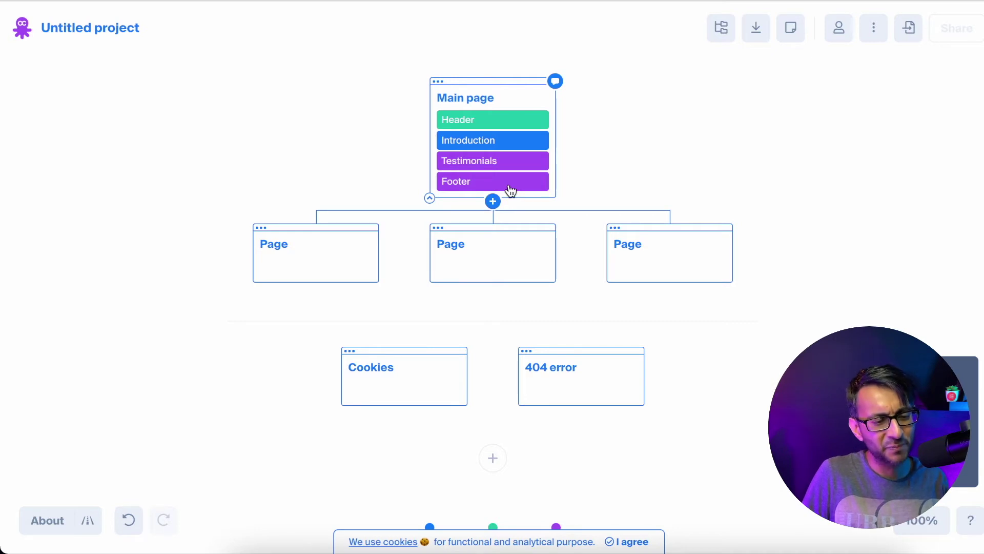
pyautogui.click(511, 191)
pyautogui.click(590, 148)
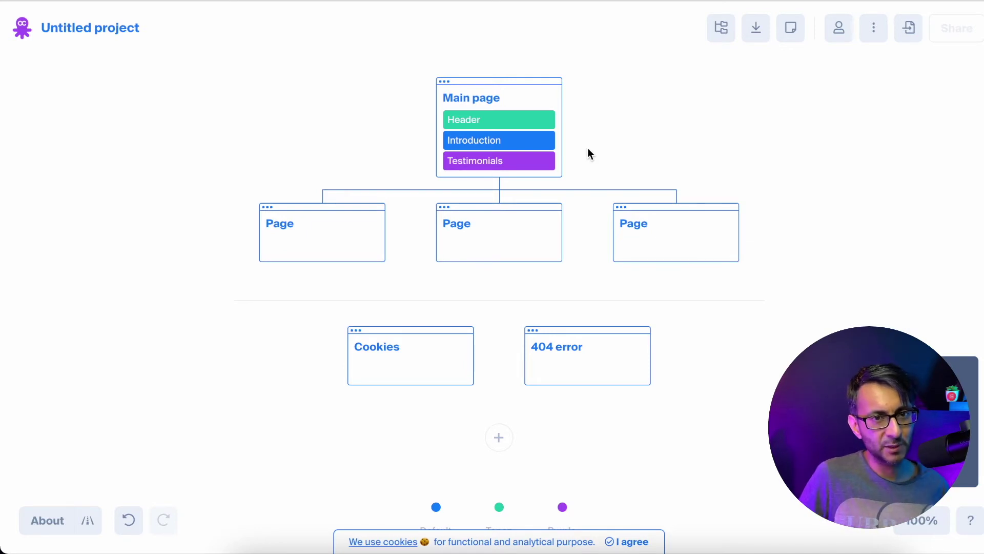
# Step: Open the comments panel for the Main page card
pyautogui.click(471, 101)
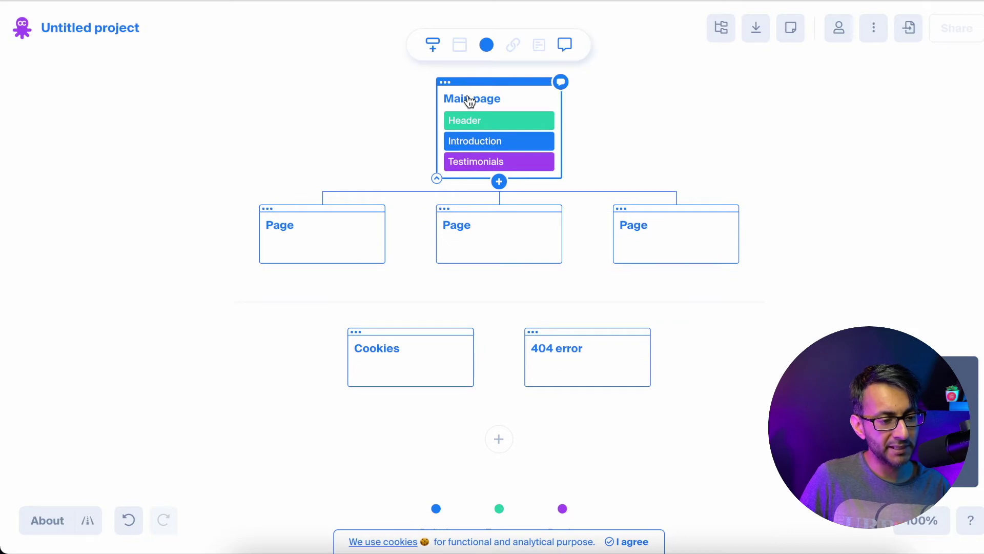
pyautogui.click(563, 48)
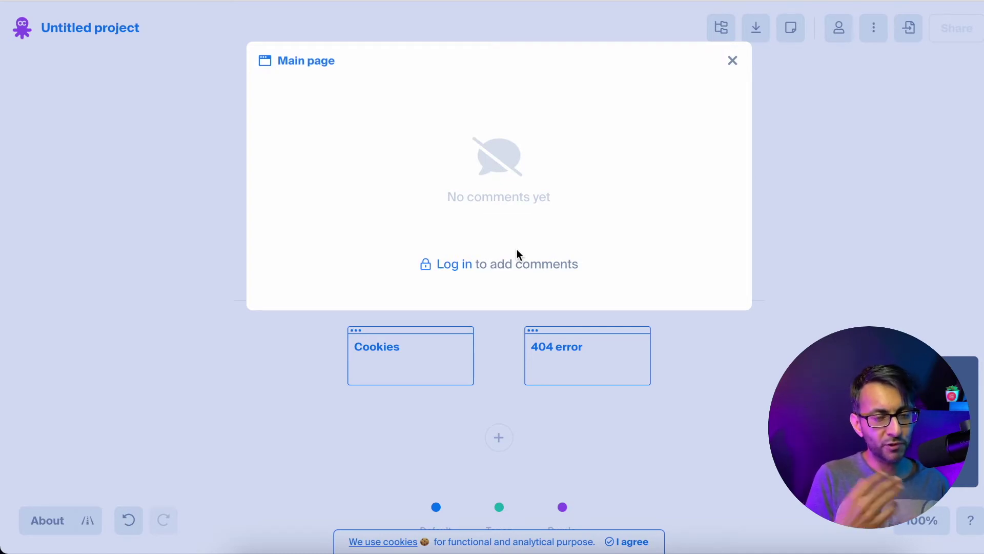
# Step: Close the comments and place a new sticky note beside Main page
pyautogui.click(733, 60)
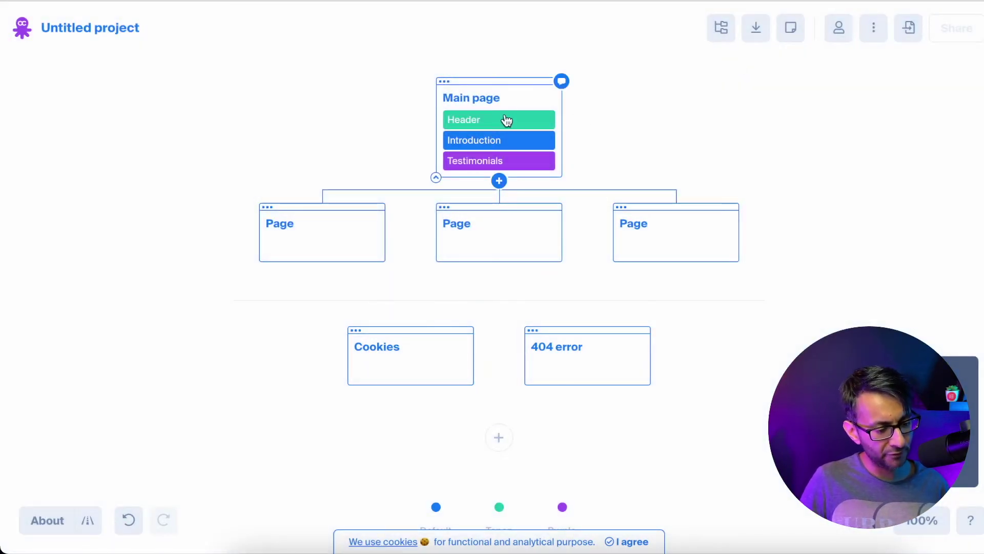
pyautogui.click(792, 31)
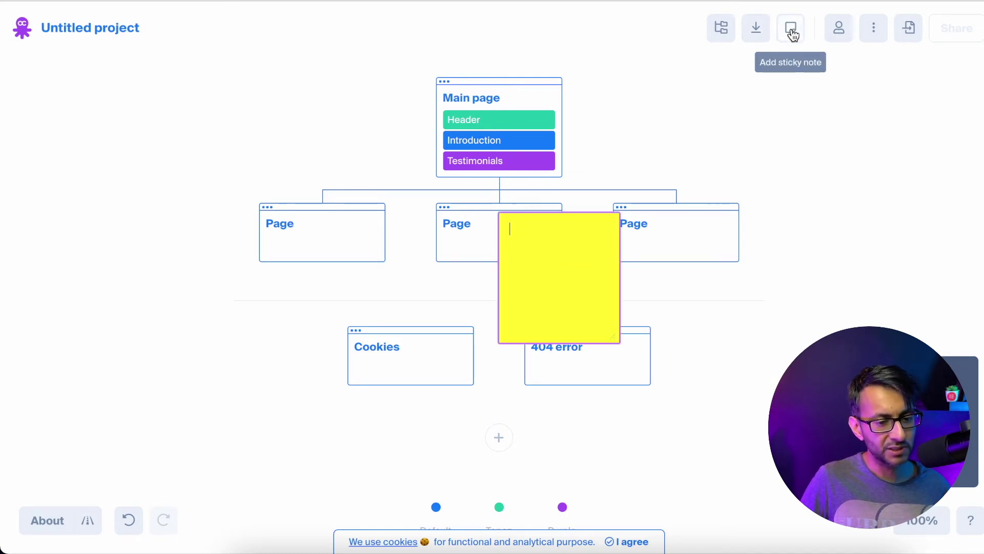
pyautogui.moveTo(562, 279); pyautogui.dragTo(649, 114)
pyautogui.click(642, 73)
# Step: Type a few lines of sample text into the note and collapse Main page's children
pyautogui.write('dfhdfhd')
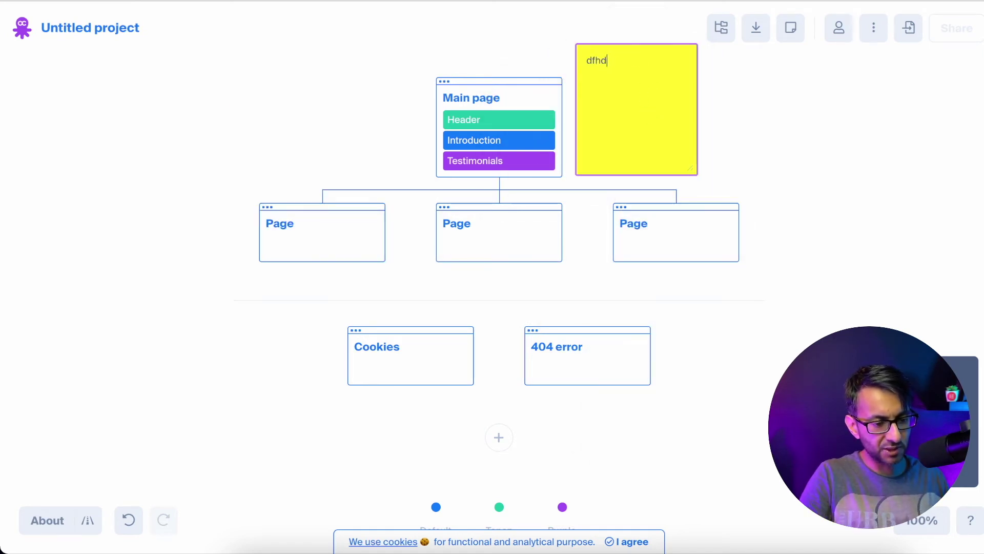
pyautogui.press('Return')
pyautogui.write('df')
pyautogui.press('Return')
pyautogui.write('d')
pyautogui.press('Return')
pyautogui.write('fd')
pyautogui.press('Return')
pyautogui.write('f')
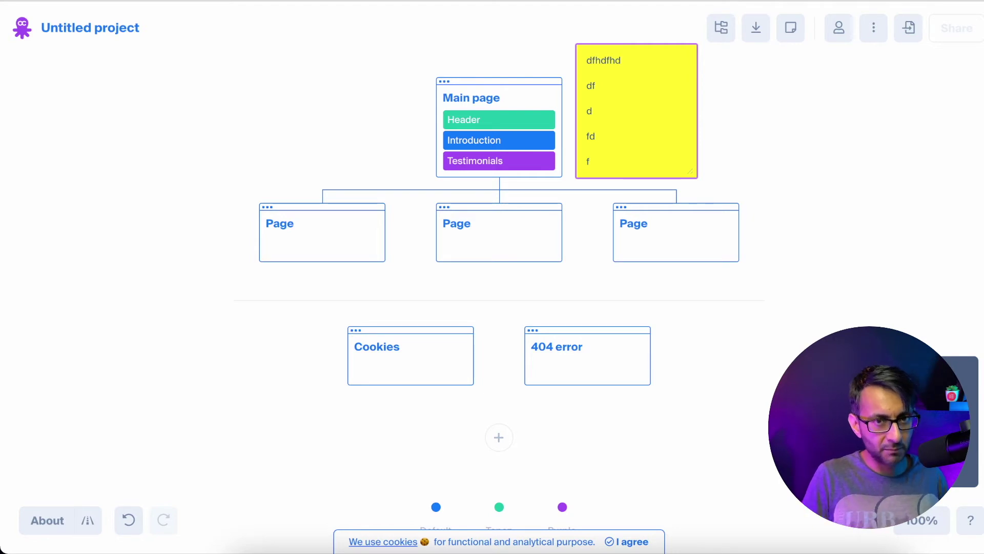
pyautogui.moveTo(468, 102)
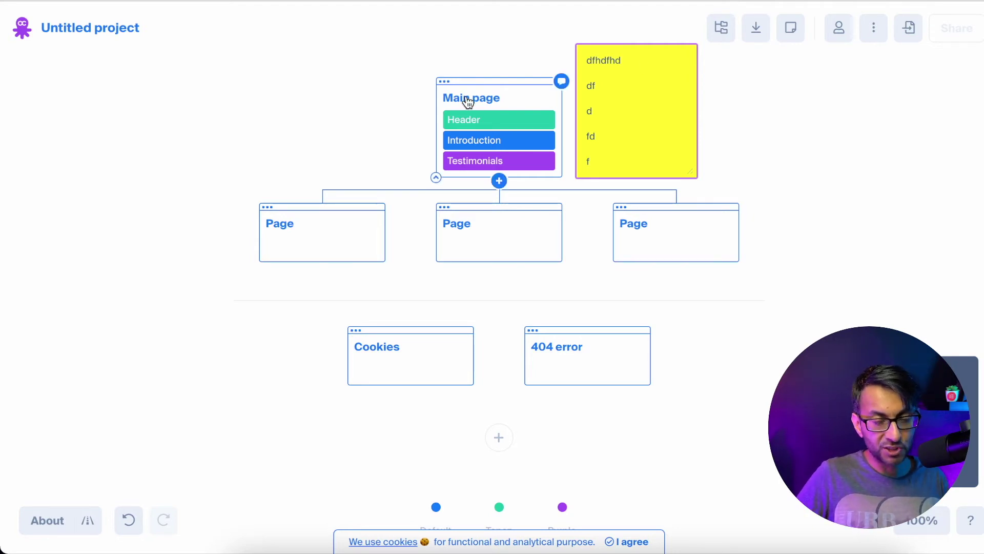
pyautogui.click(436, 177)
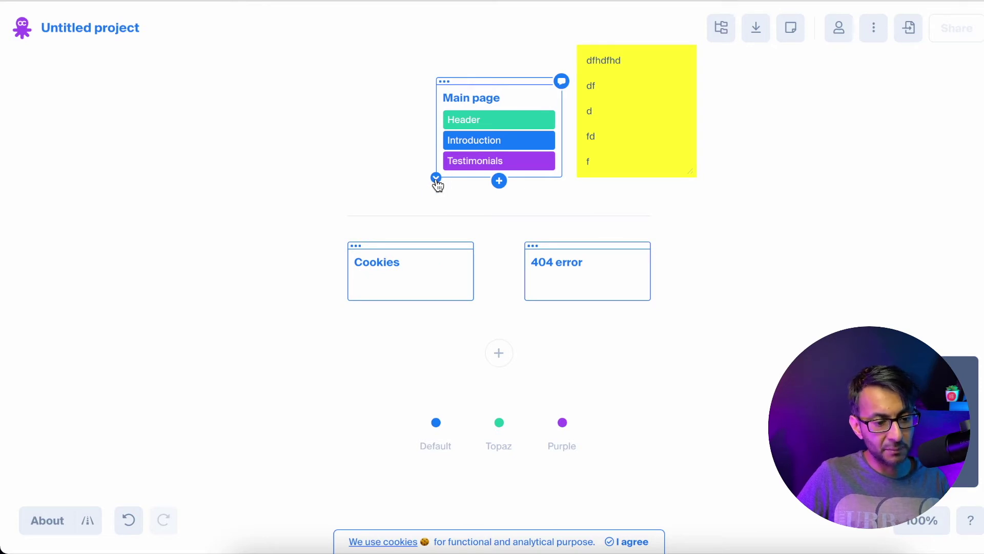
# Step: Re-expand Main page's children and add a new block, bringing up its wireframe layouts
pyautogui.click(436, 179)
pyautogui.click(452, 107)
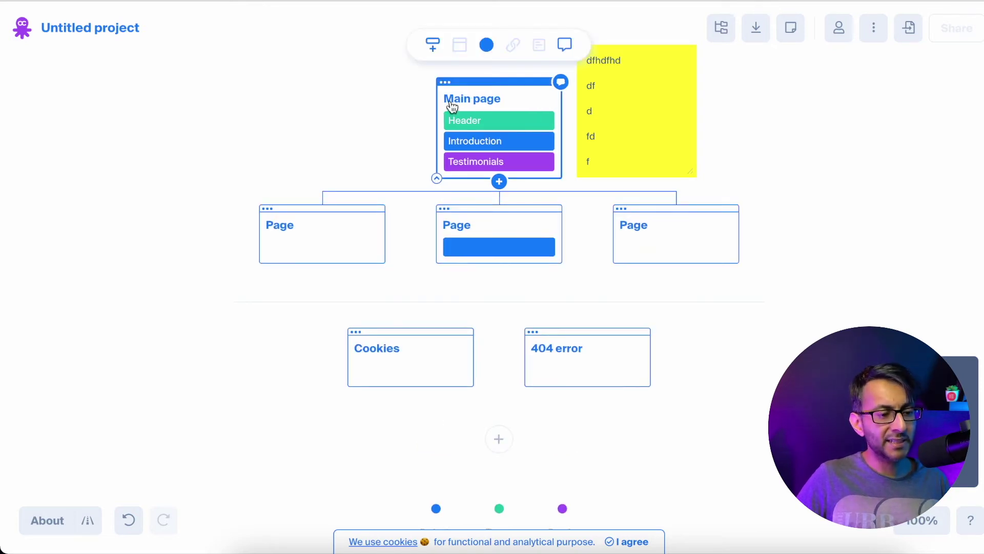
pyautogui.click(435, 53)
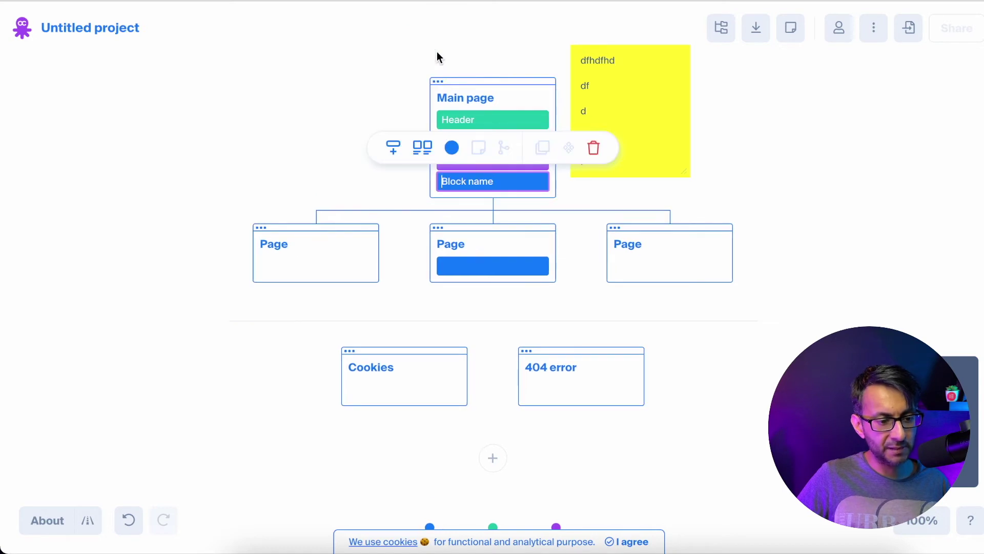
pyautogui.click(424, 154)
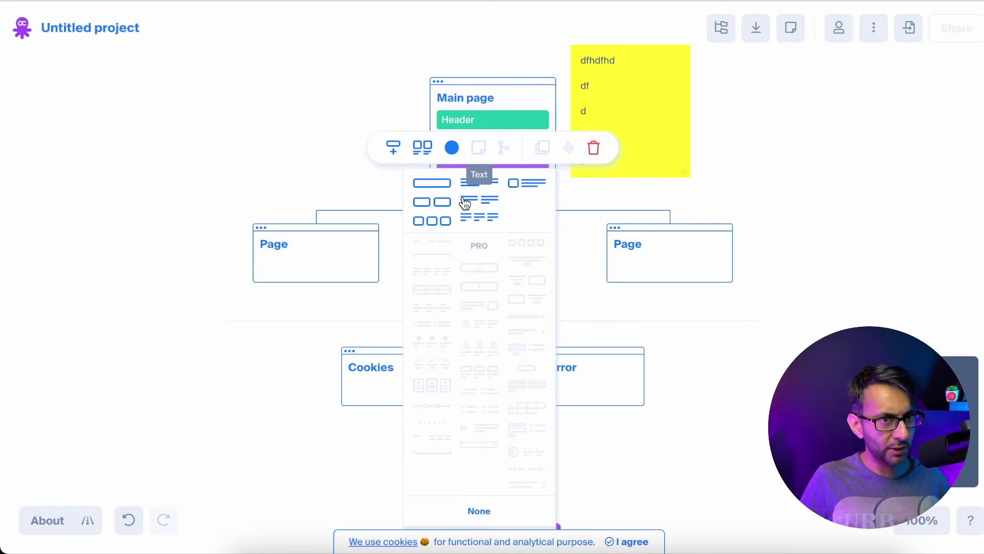
# Step: Apply the row-of-images layout, rename the block 'Team People', and add another sticky note
pyautogui.click(429, 222)
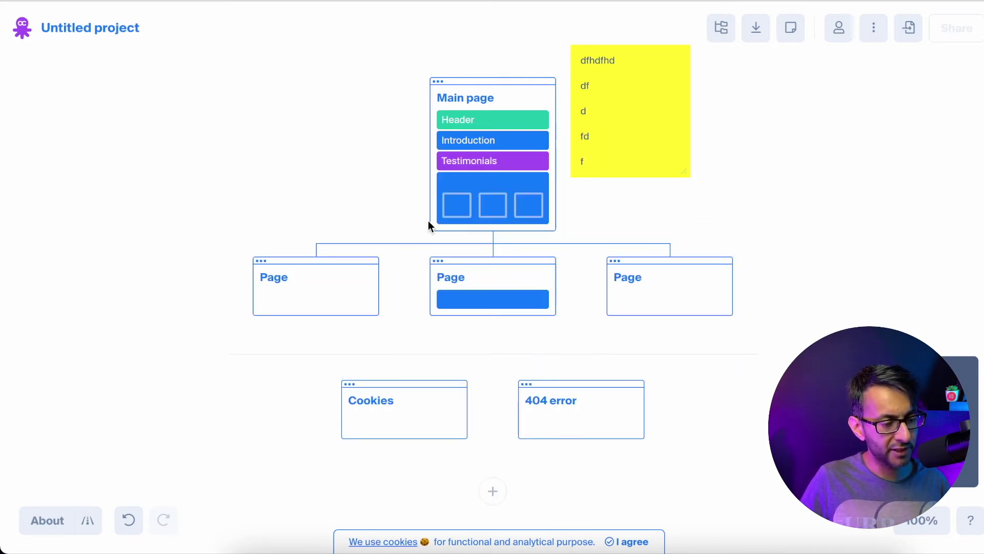
pyautogui.click(493, 191)
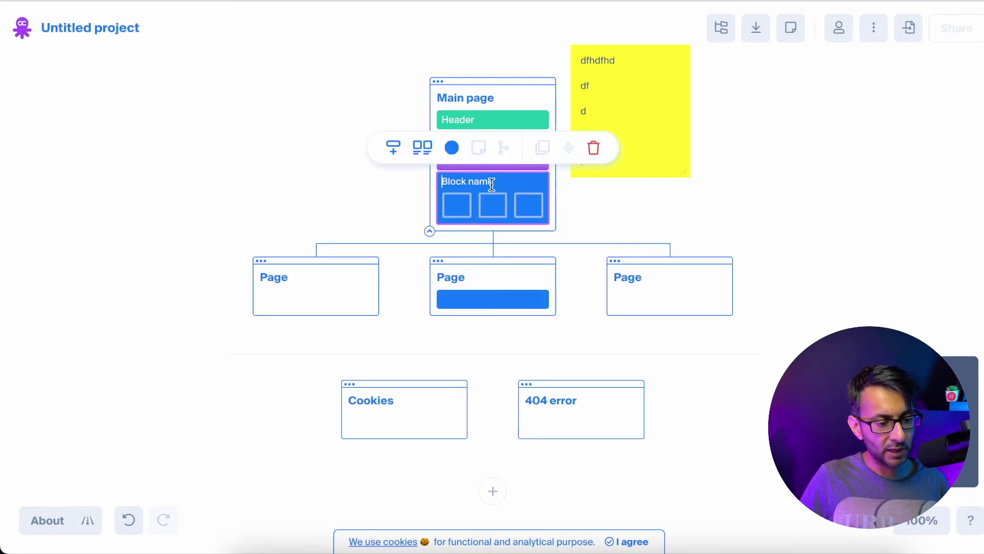
pyautogui.write('Team')
pyautogui.write(' Memb')
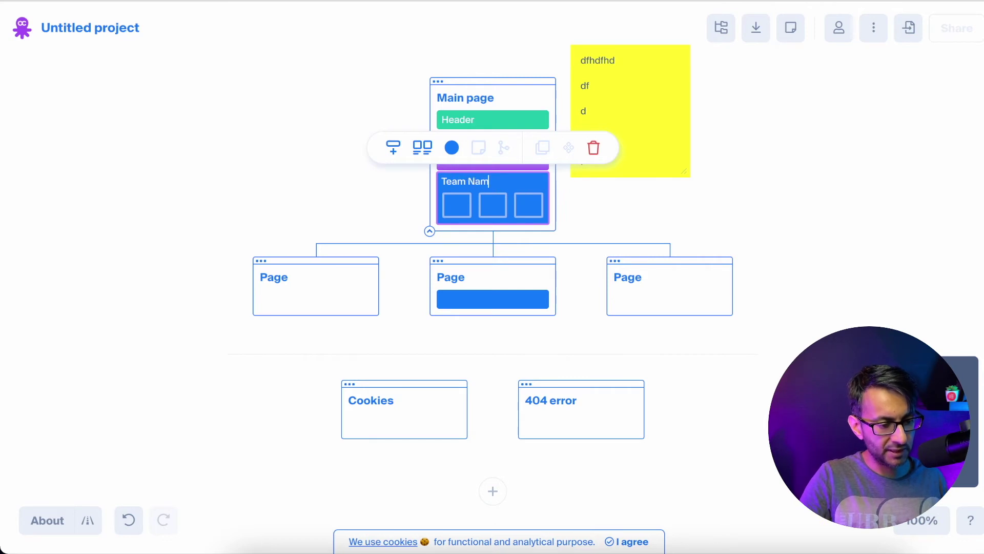
pyautogui.press('BackSpace')
pyautogui.press('BackSpace')
pyautogui.press('BackSpace')
pyautogui.press('BackSpace')
pyautogui.press('BackSpace')
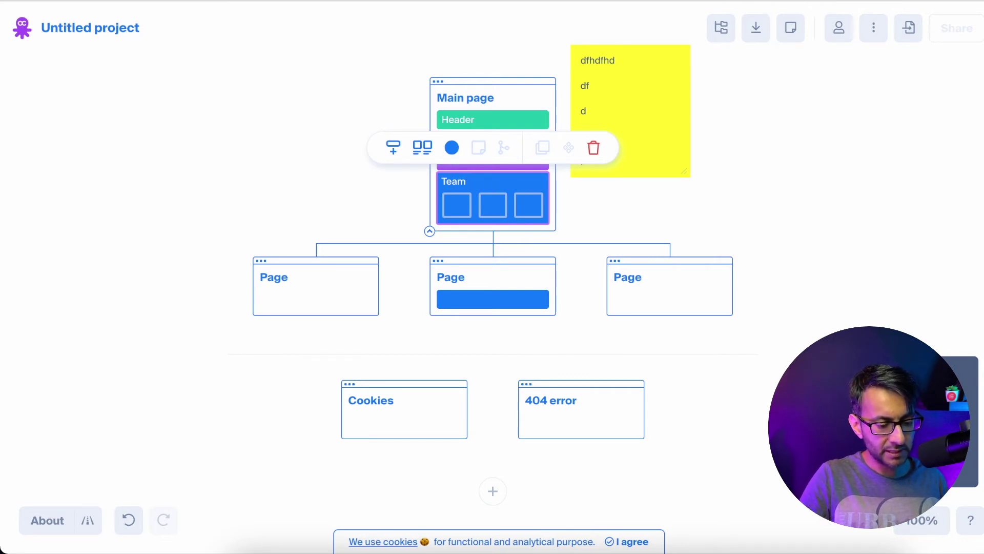
pyautogui.write('People')
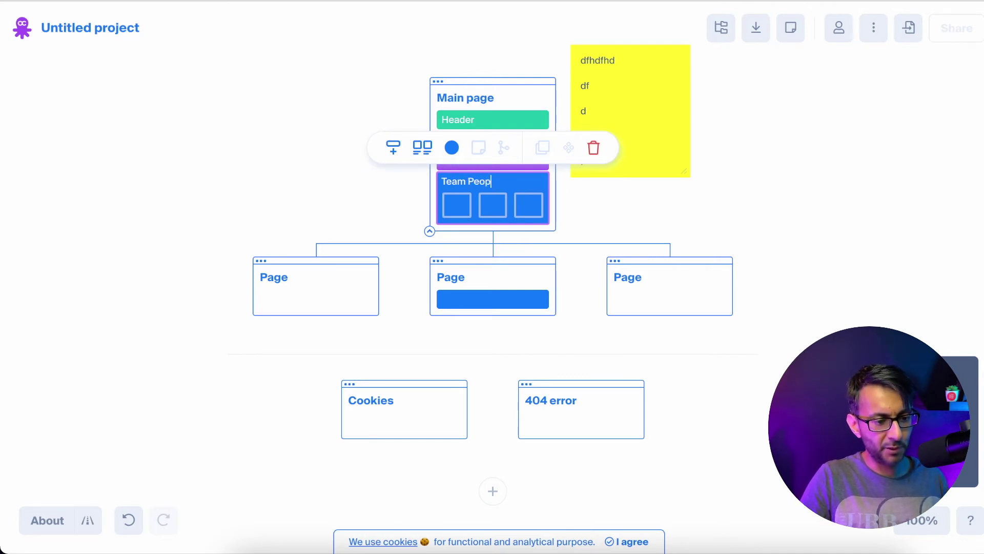
pyautogui.click(318, 185)
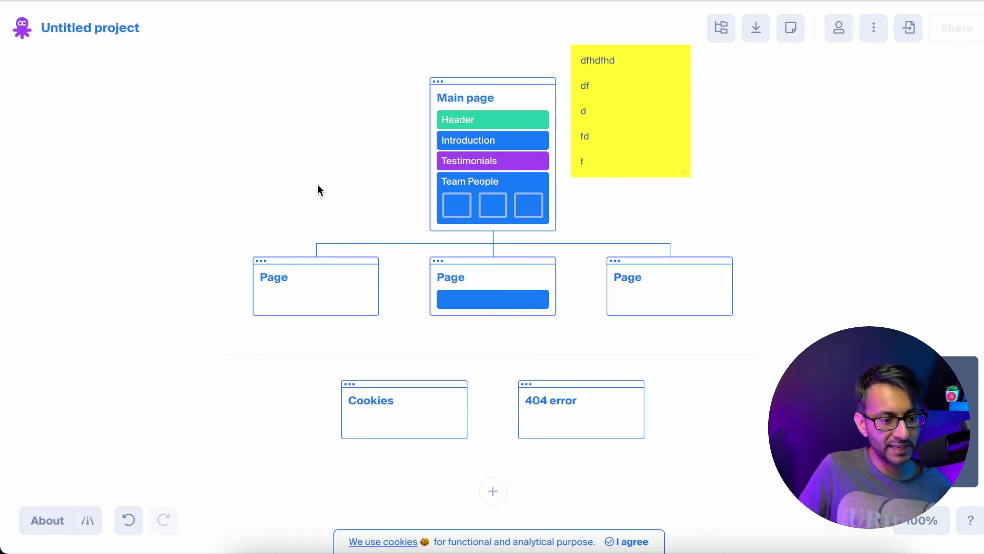
pyautogui.click(790, 31)
# Step: Move the blank sticky note to the upper-left of Main page
pyautogui.moveTo(543, 237); pyautogui.dragTo(347, 145)
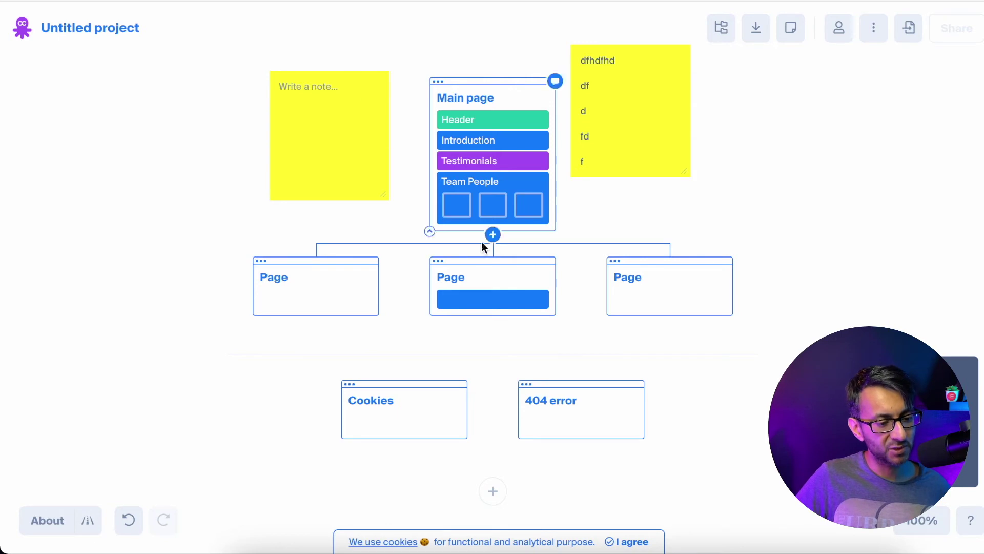
# Step: Rename the leftmost child page to Services
pyautogui.click(281, 286)
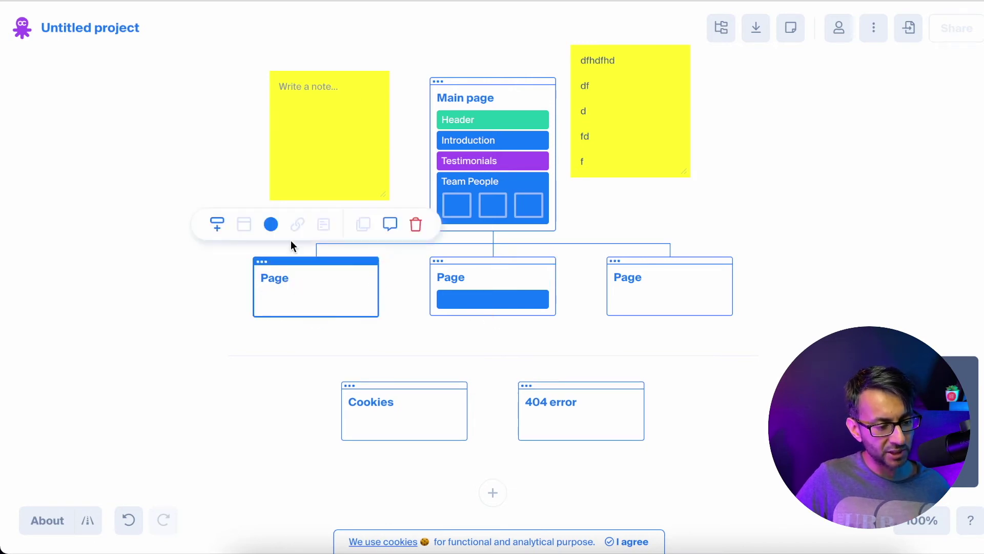
pyautogui.click(287, 283)
pyautogui.write('sdsdsdsd')
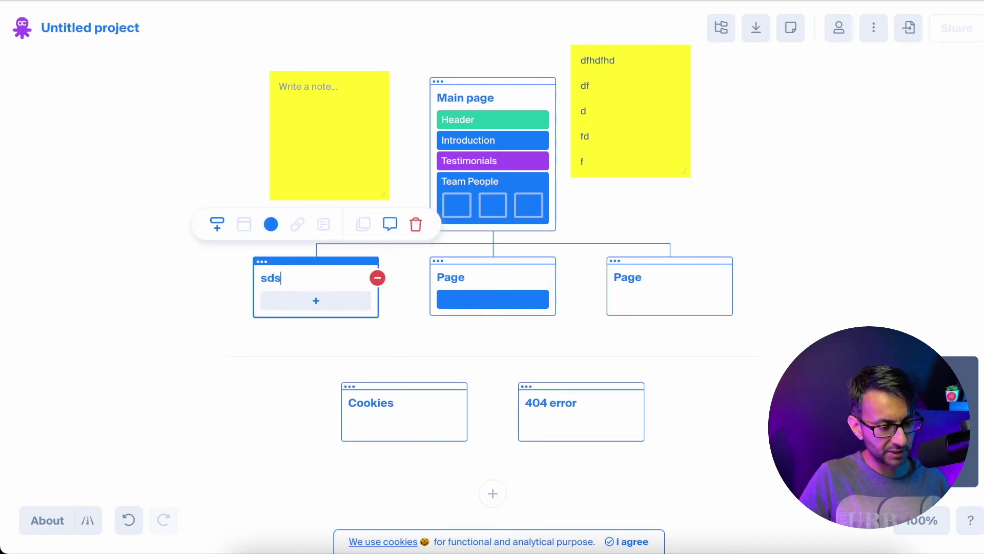
pyautogui.press('BackSpace')
pyautogui.press('BackSpace')
pyautogui.press('BackSpace')
pyautogui.press('BackSpace')
pyautogui.press('BackSpace')
pyautogui.press('BackSpace')
pyautogui.press('BackSpace')
pyautogui.press('BackSpace')
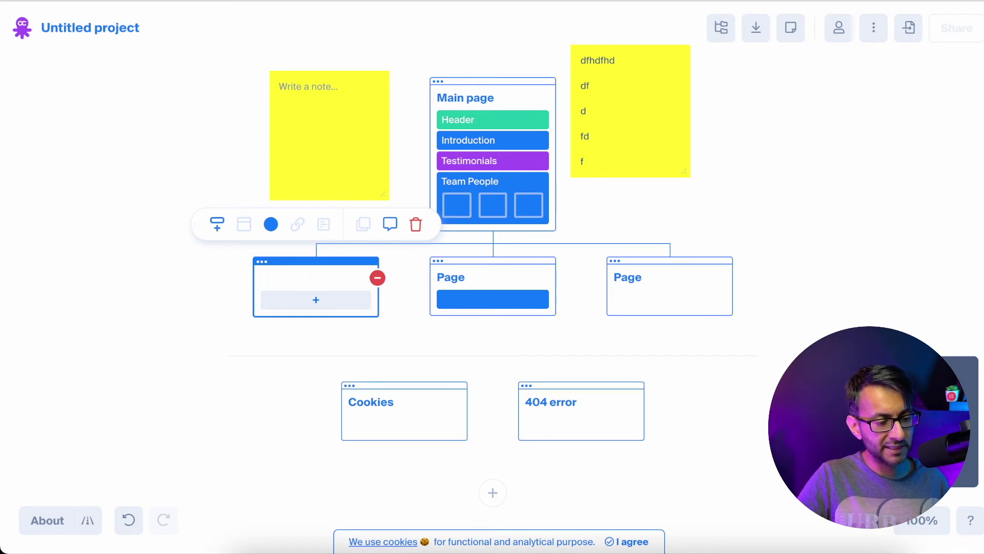
pyautogui.write('Services')
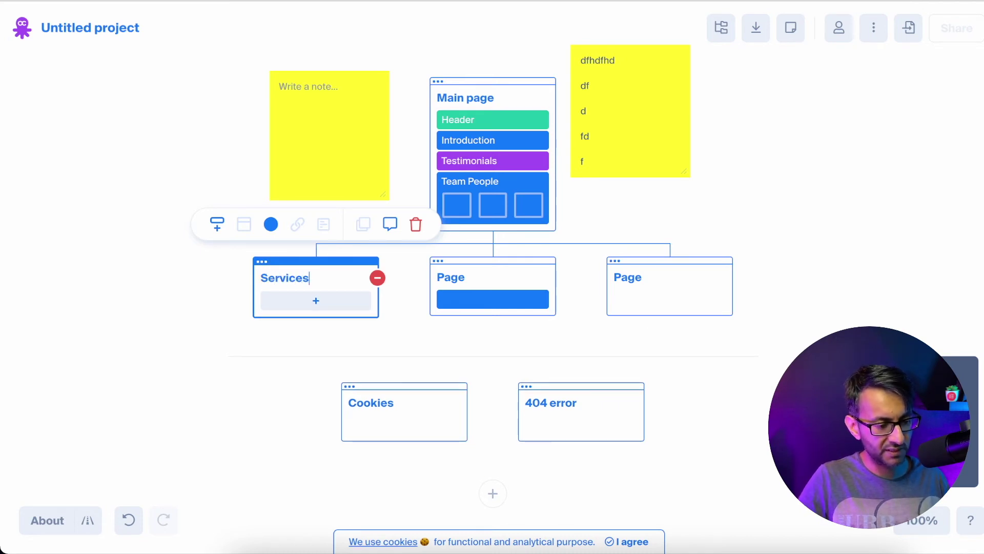
pyautogui.click(134, 362)
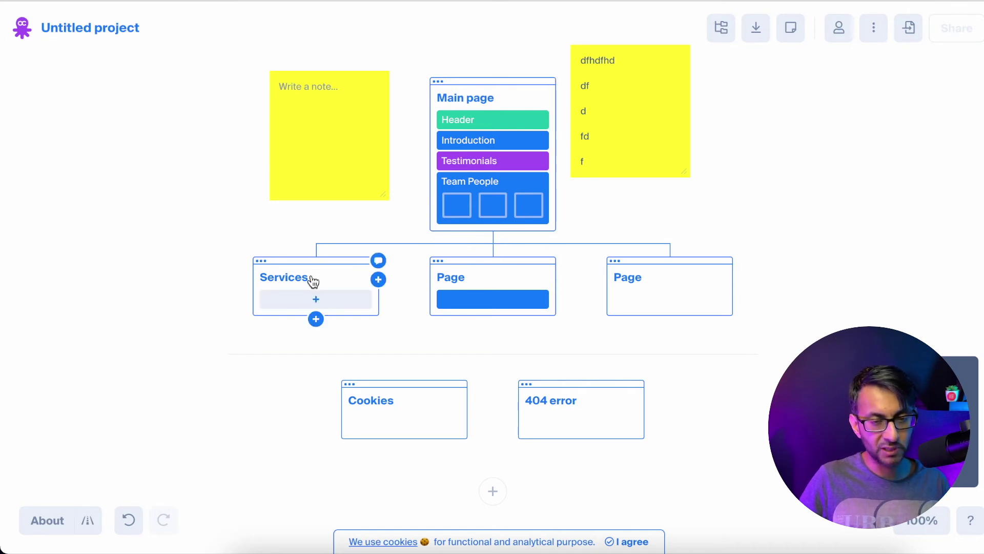
# Step: Add a Text & Image block named Case Studies to Services, plus a subpage beneath it
pyautogui.click(308, 305)
pyautogui.click(245, 265)
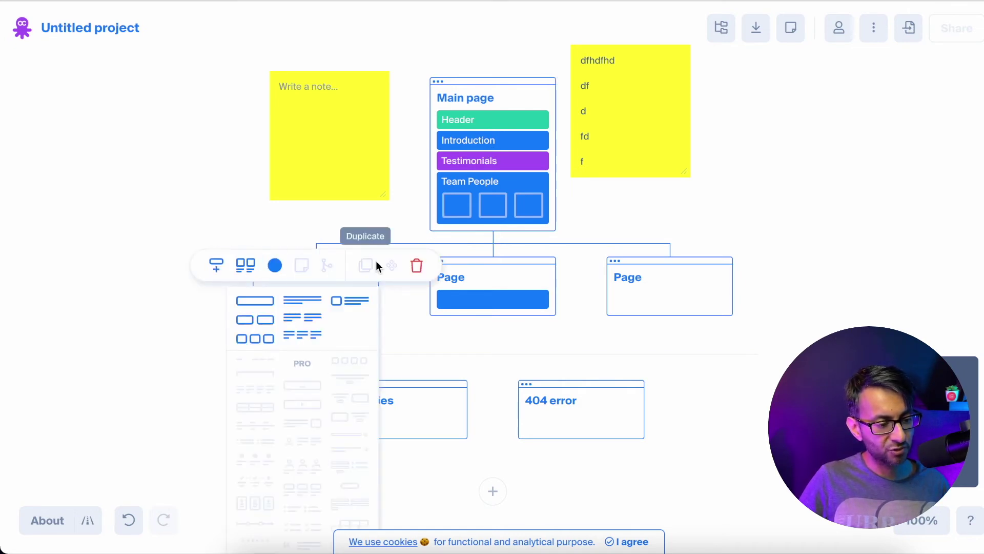
pyautogui.click(365, 306)
pyautogui.click(320, 301)
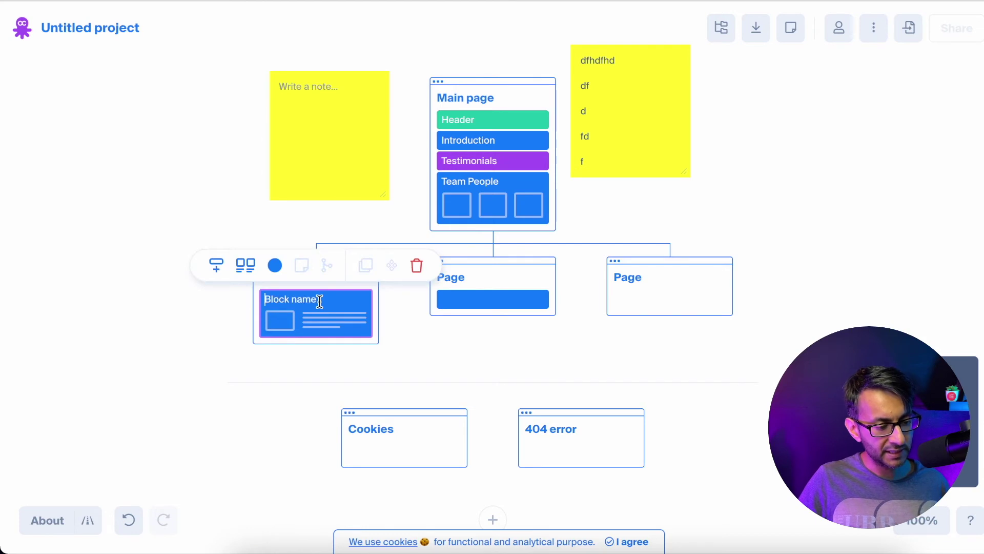
pyautogui.write('Case ')
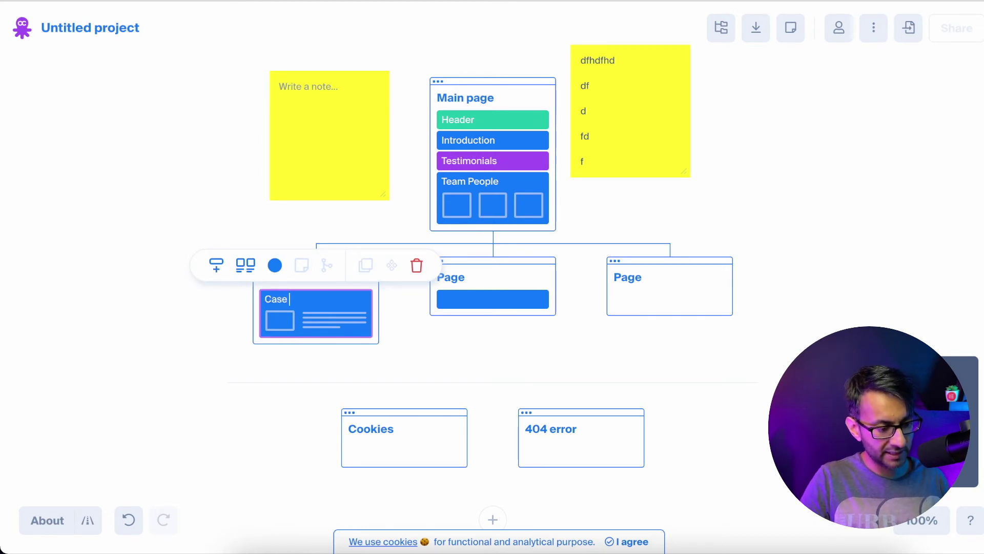
pyautogui.write('Studies')
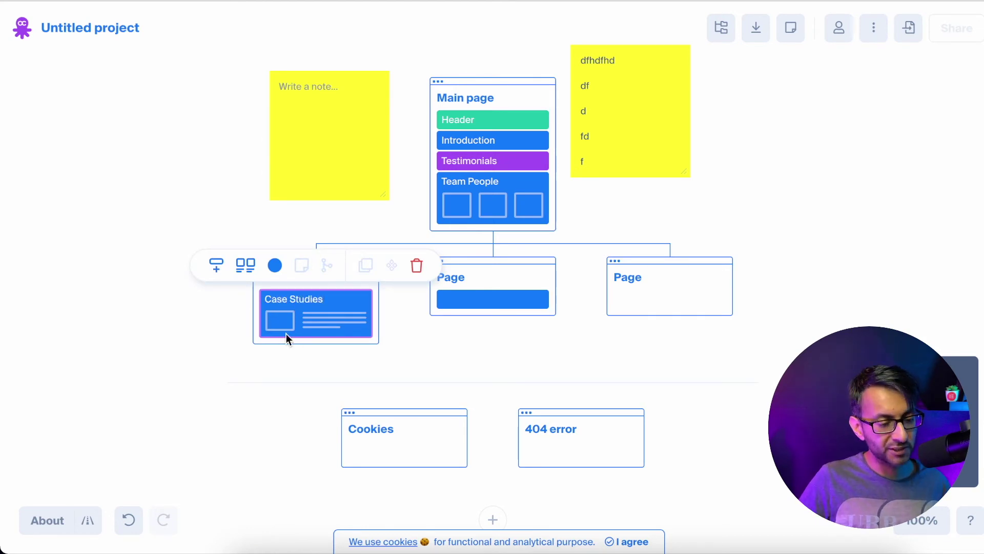
pyautogui.click(205, 333)
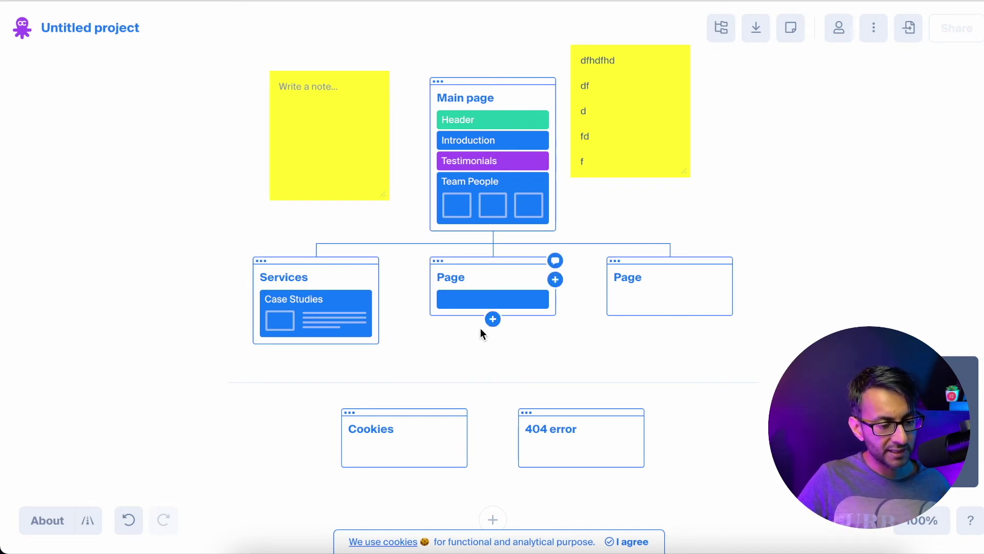
pyautogui.moveTo(315, 348)
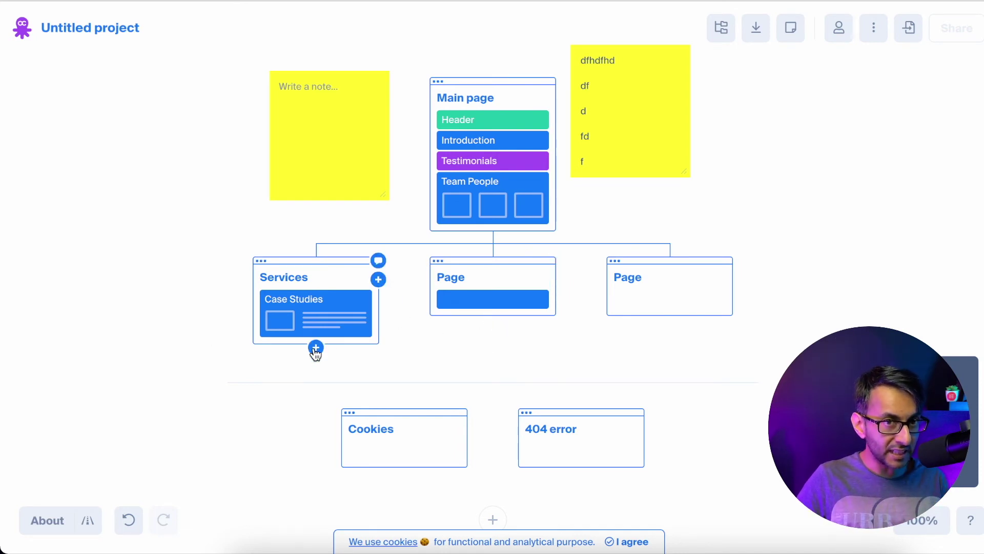
pyautogui.click(316, 348)
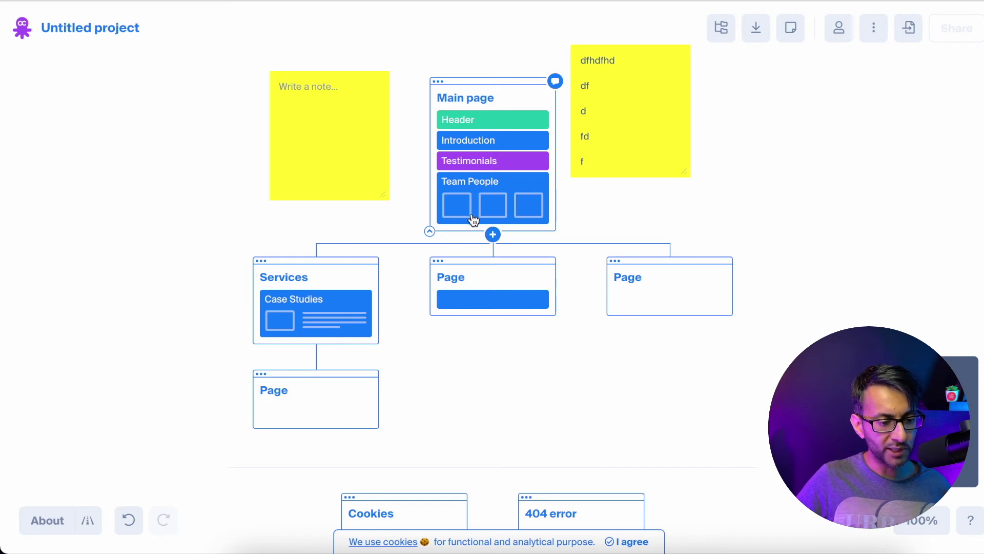
# Step: Add a fourth main page, a second Services subpage and a third-page subpage, then switch sitemap layout
pyautogui.click(493, 232)
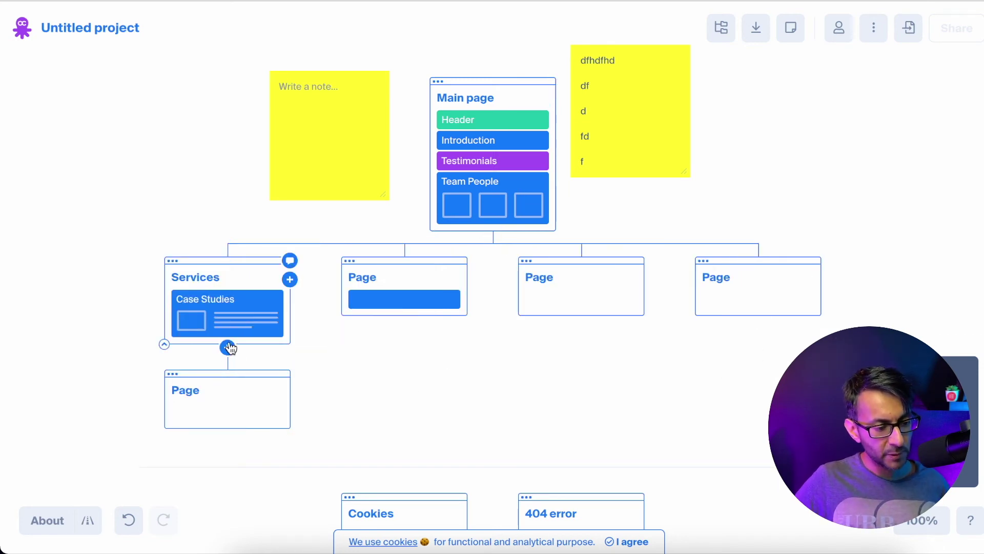
pyautogui.click(228, 344)
pyautogui.moveTo(301, 370)
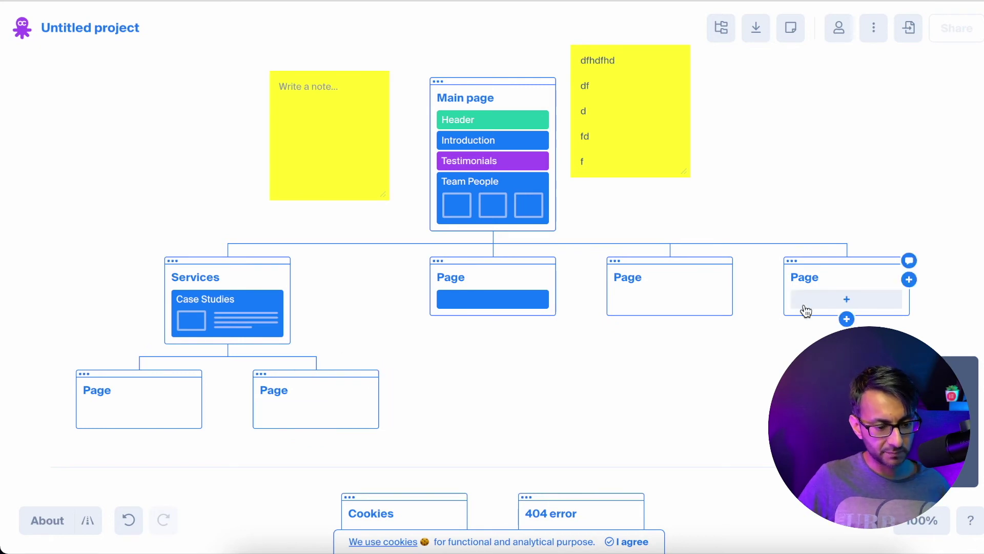
pyautogui.click(670, 317)
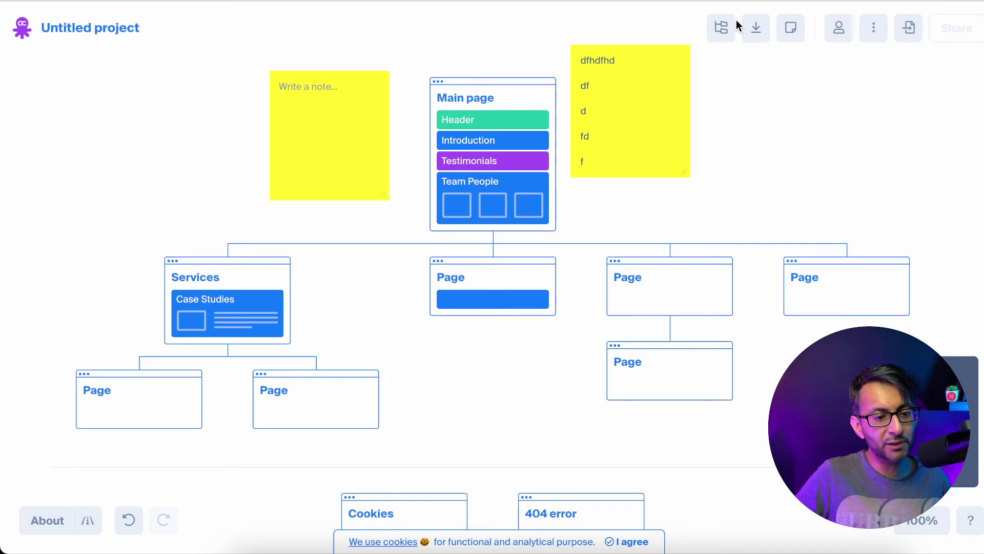
pyautogui.click(721, 29)
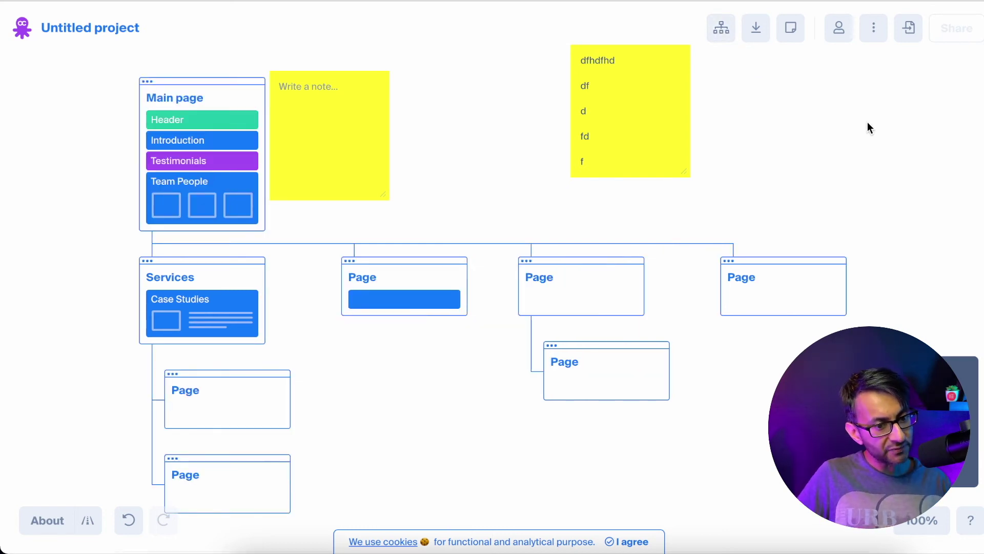
pyautogui.click(723, 29)
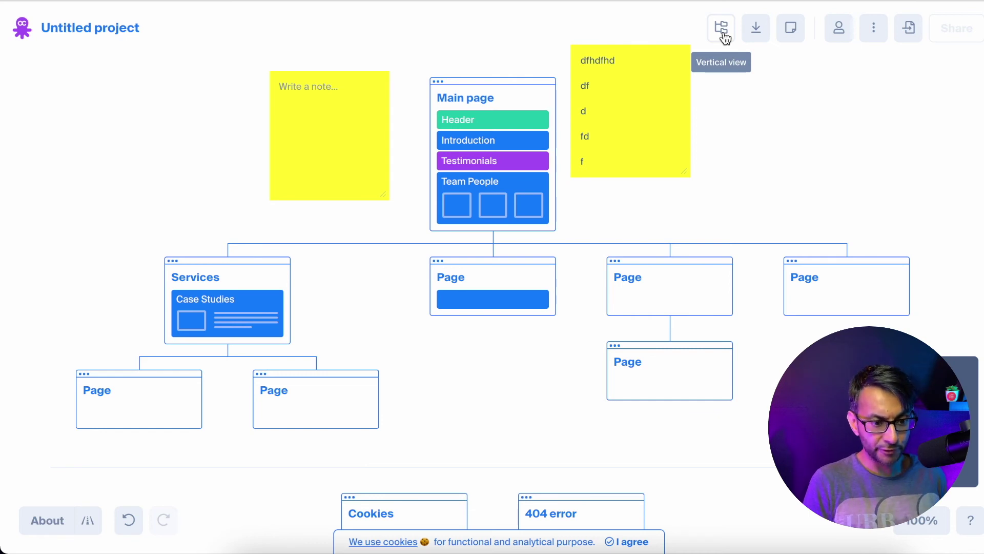
pyautogui.click(764, 31)
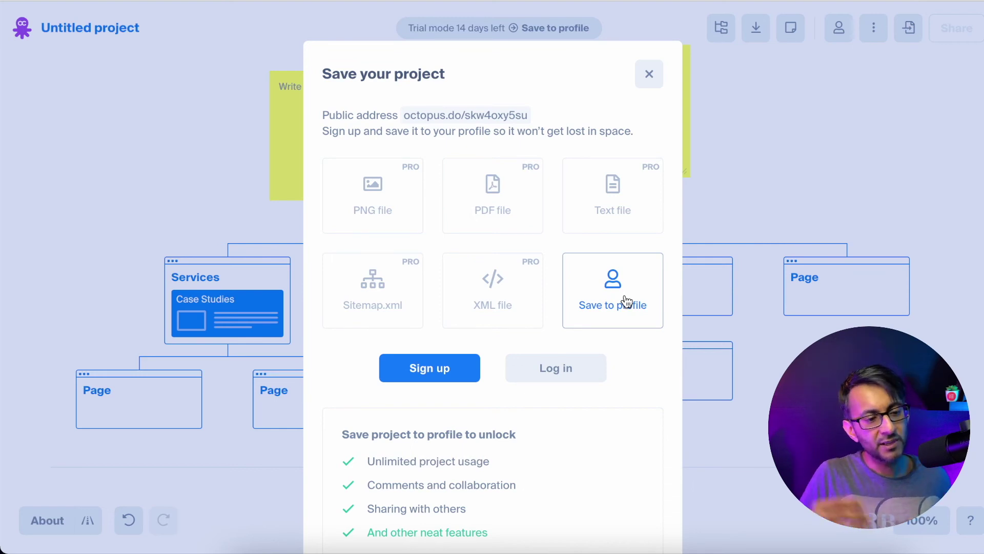
pyautogui.click(648, 76)
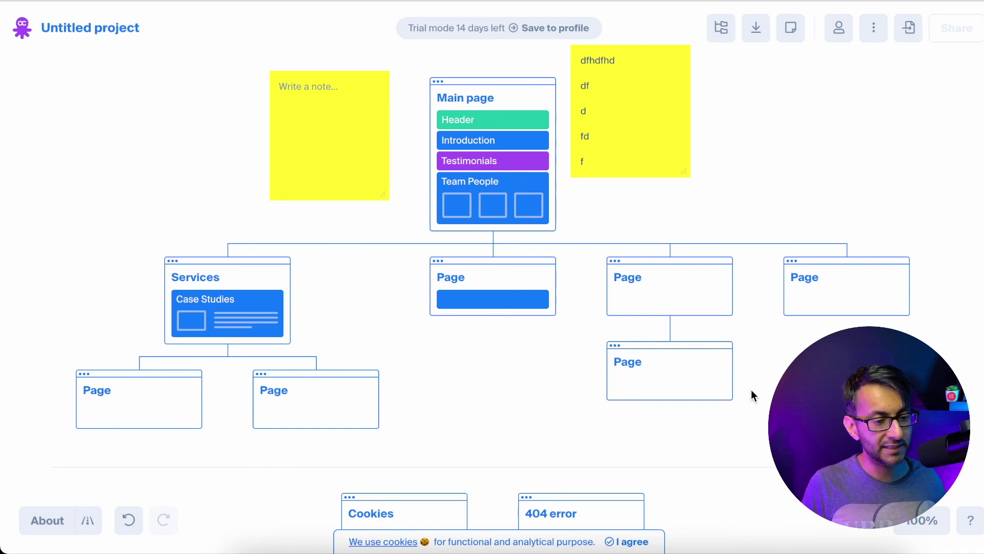
pyautogui.moveTo(578, 516)
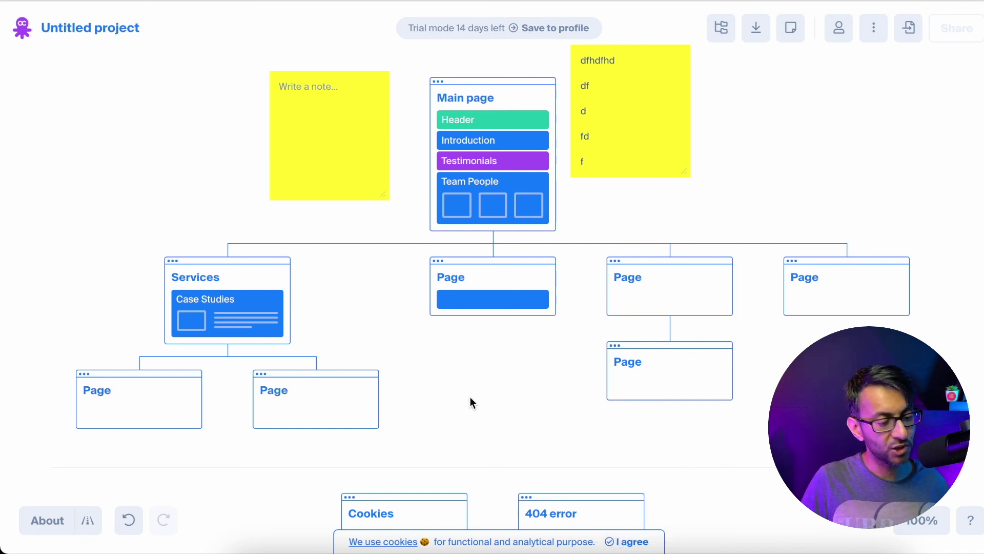
pyautogui.moveTo(639, 388)
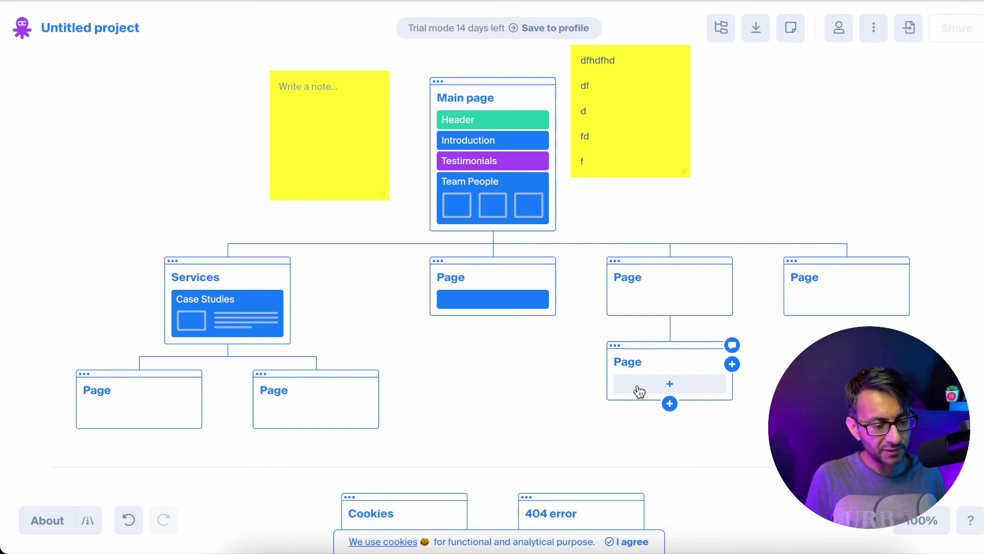